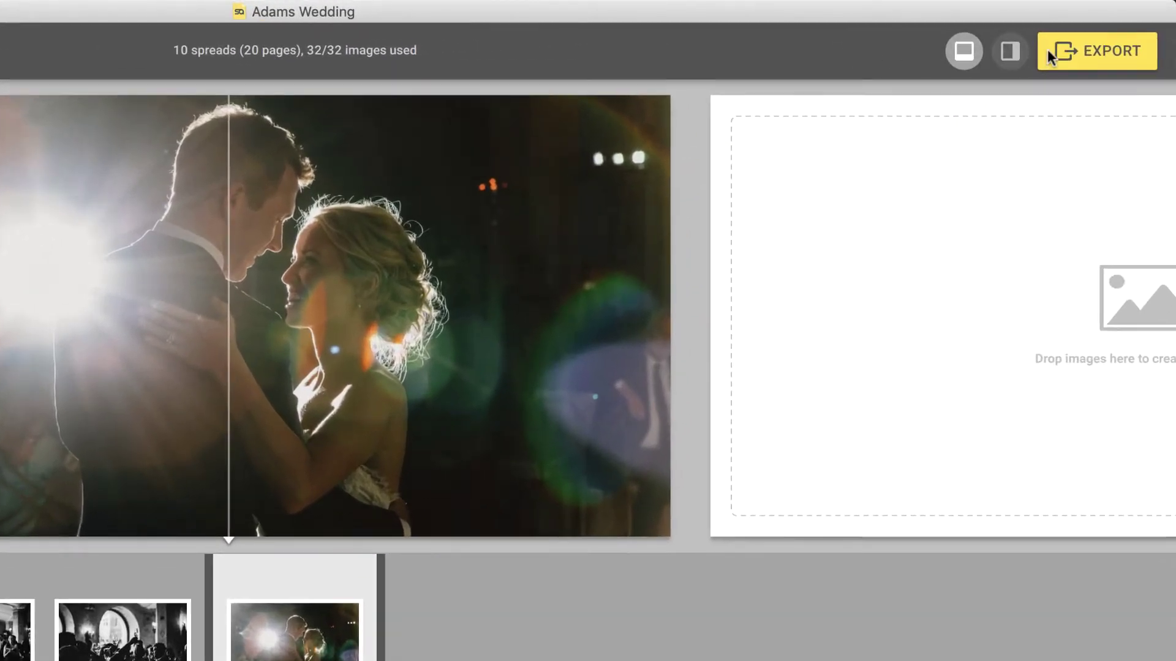
# - Open the album export options and enable Export for Cloud Proofing as a new album
pyautogui.click(1097, 50)
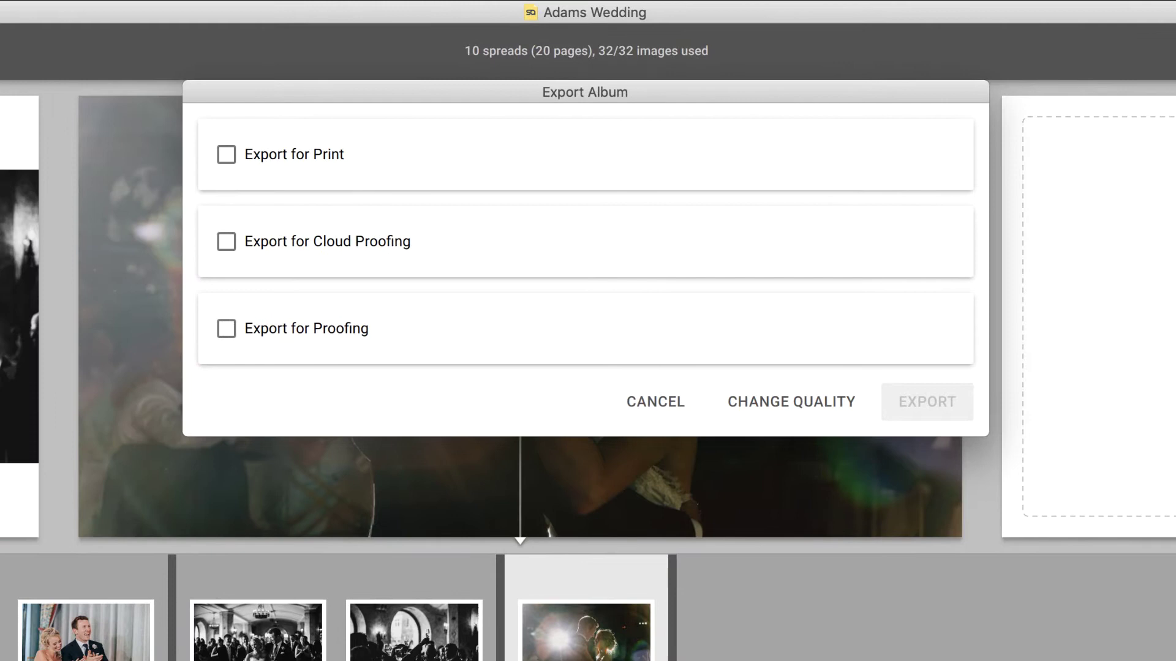
pyautogui.click(228, 240)
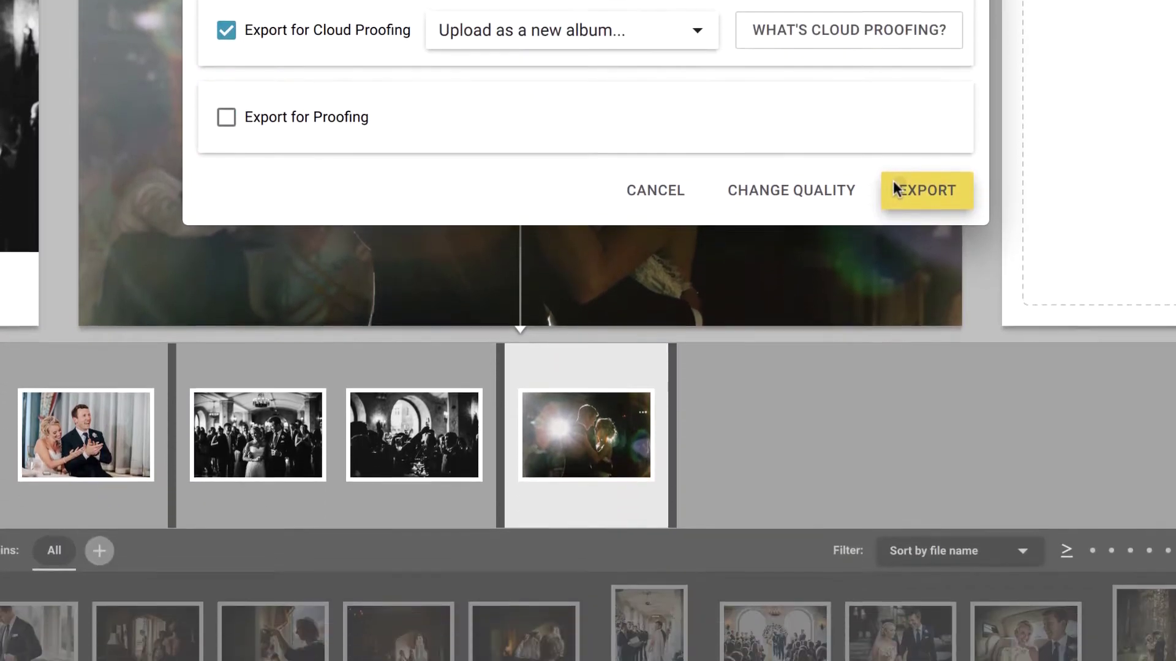
# - Start the Cloud Proofing upload and log in to the Pixellu account with its password
pyautogui.click(895, 399)
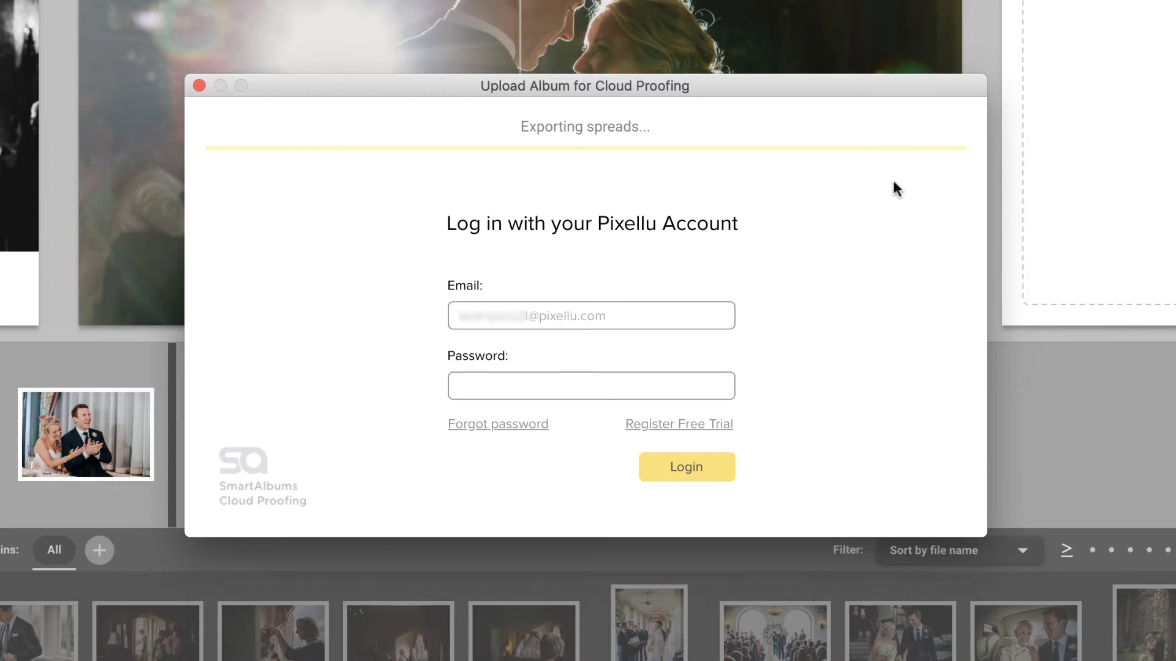
pyautogui.click(655, 305)
pyautogui.click(593, 383)
pyautogui.write('••••••••')
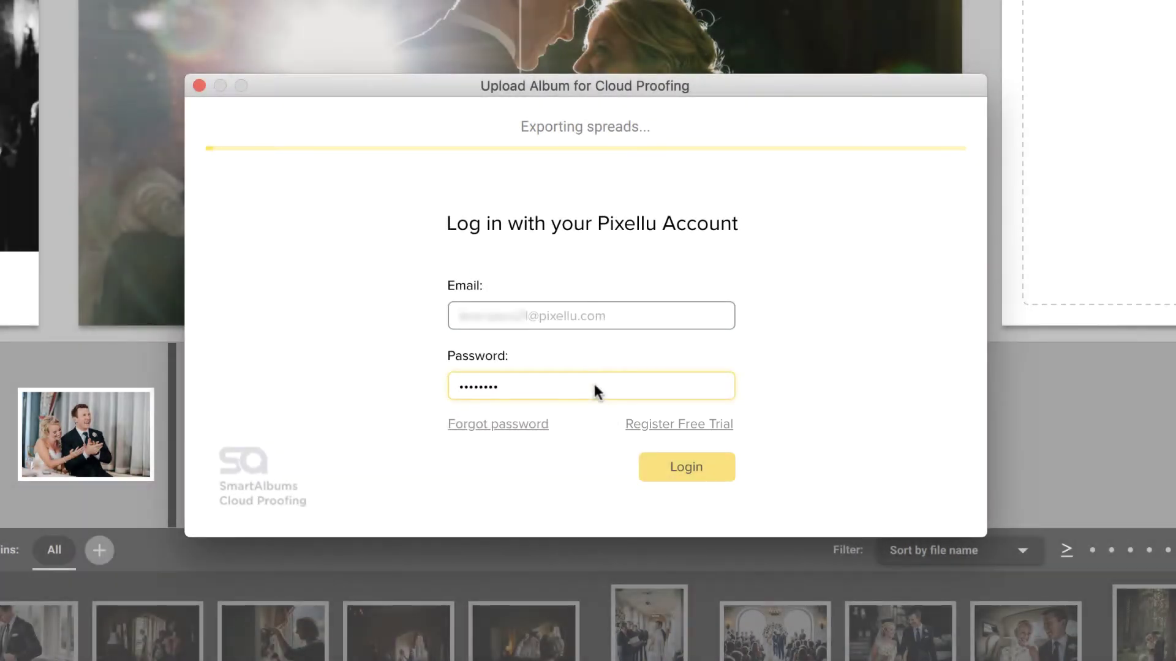
pyautogui.click(677, 466)
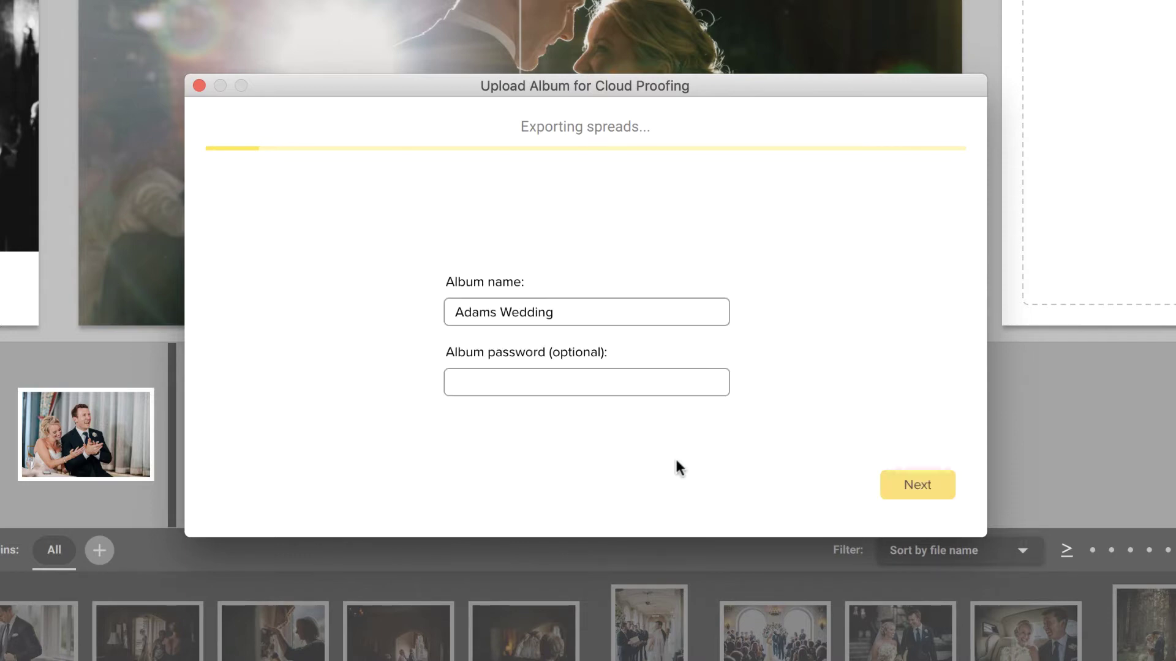
# - Enter the first client's full name and e-mail address on the album clients step
pyautogui.click(895, 479)
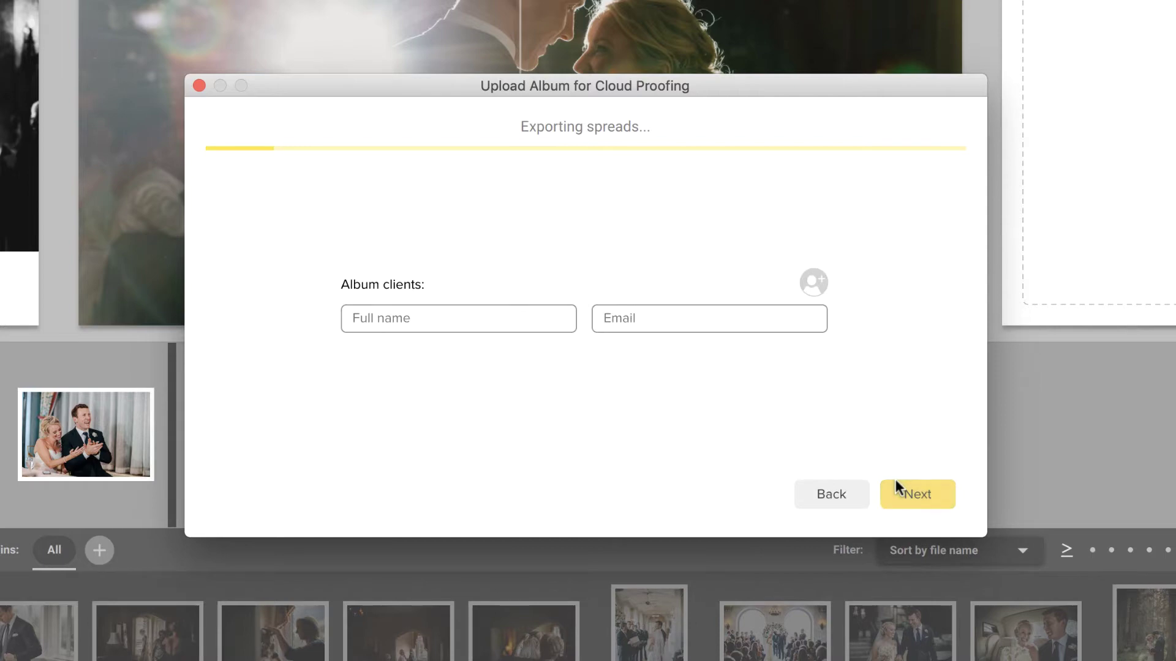
pyautogui.click(551, 330)
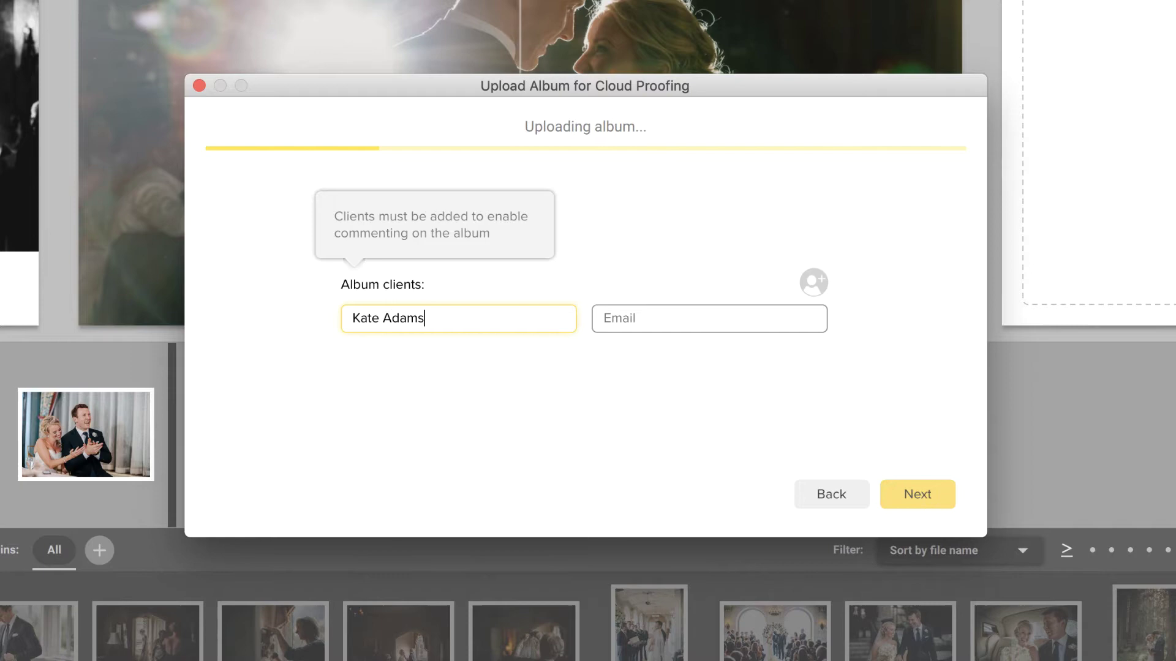
pyautogui.click(709, 319)
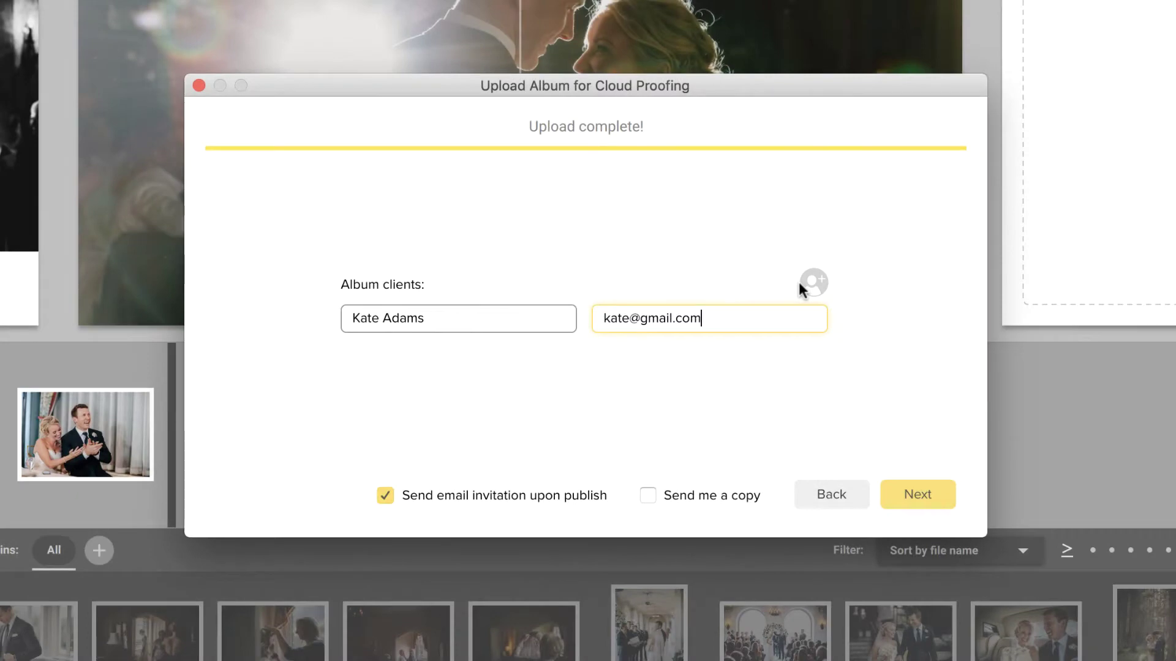
# - Add a second client row with that client's full name and e-mail address
pyautogui.click(800, 284)
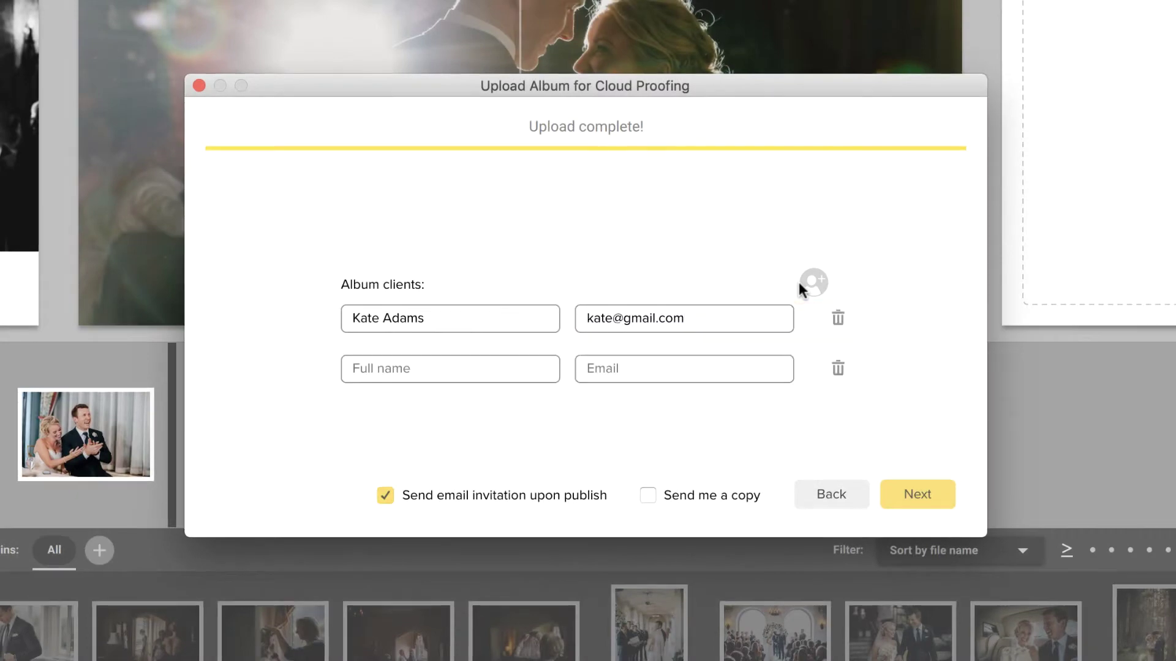
pyautogui.click(557, 364)
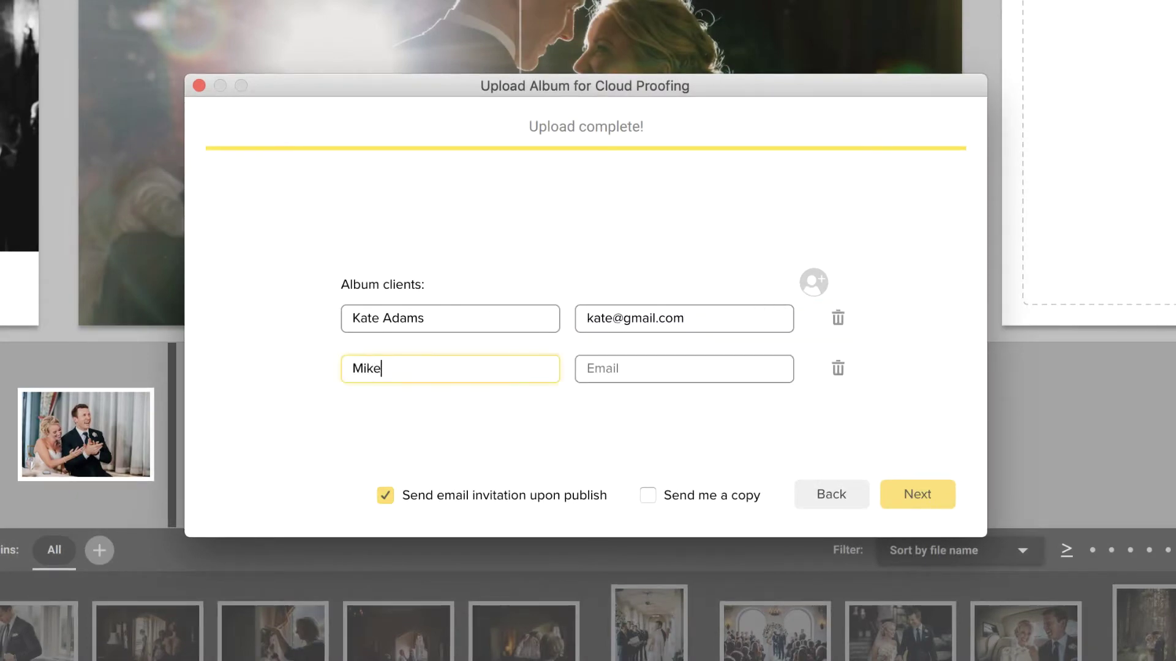
pyautogui.click(684, 369)
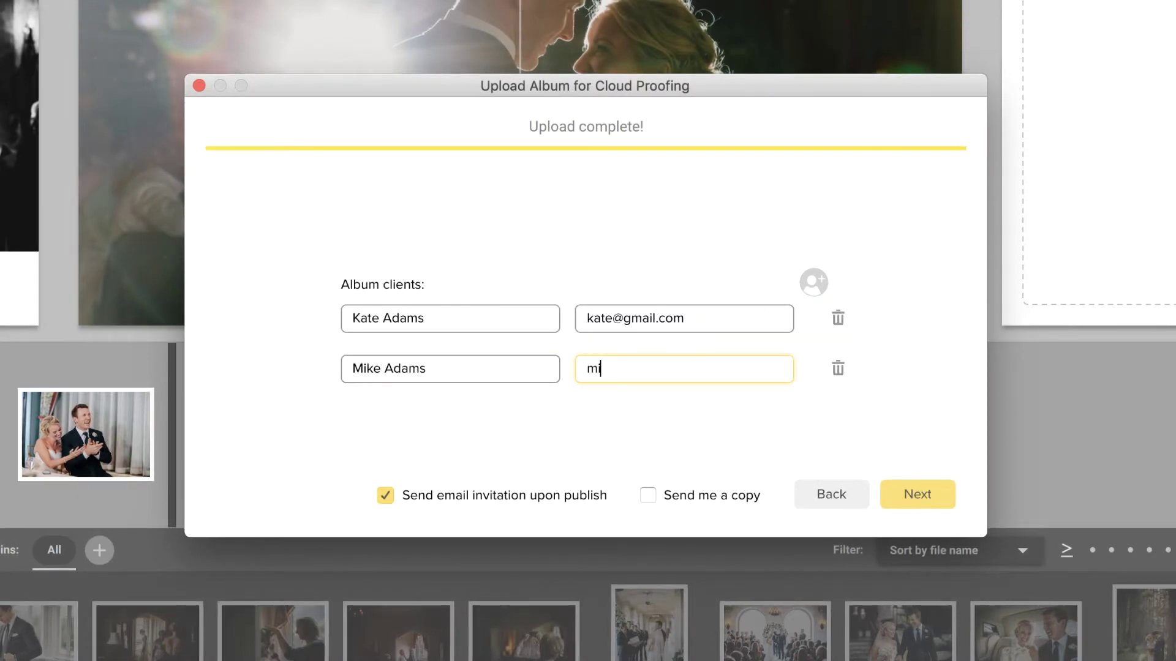
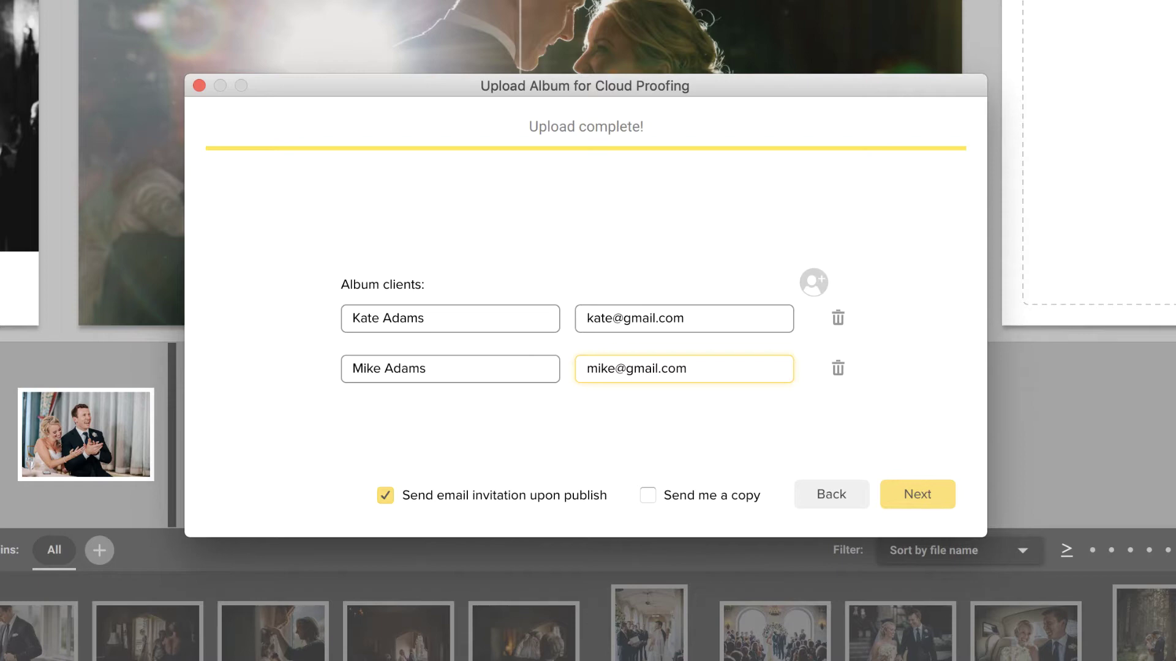
# - Add the message 'Your album is finished! Excited for your feedback!' and finish the upload
pyautogui.click(898, 487)
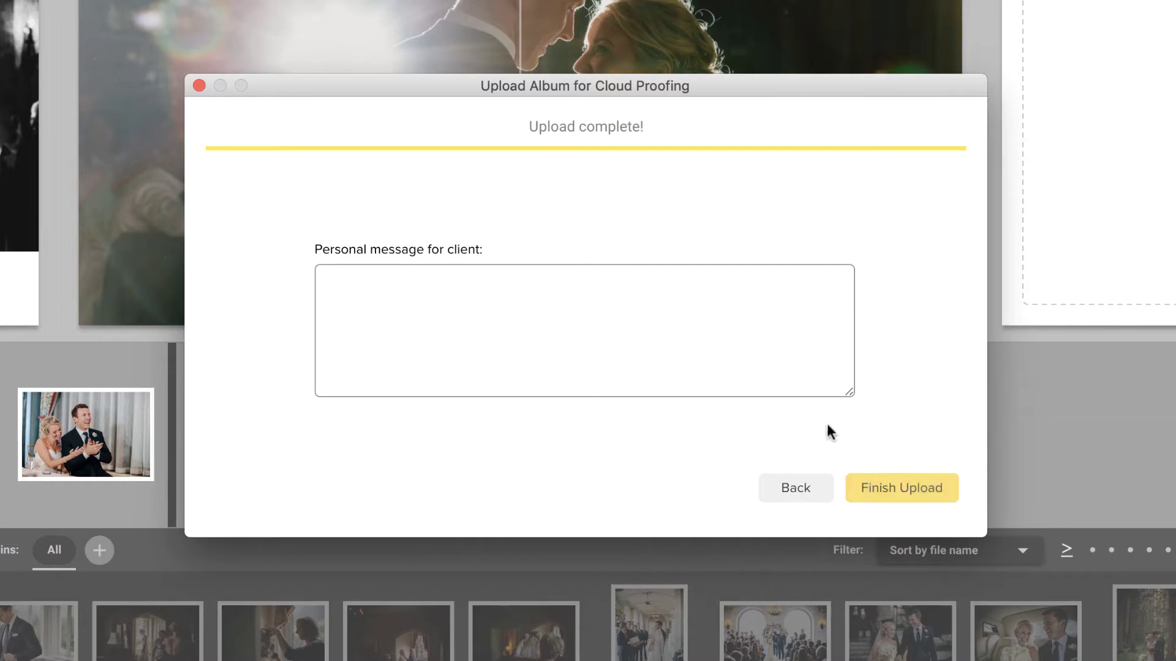
pyautogui.write('Your album is finished! Excited f')
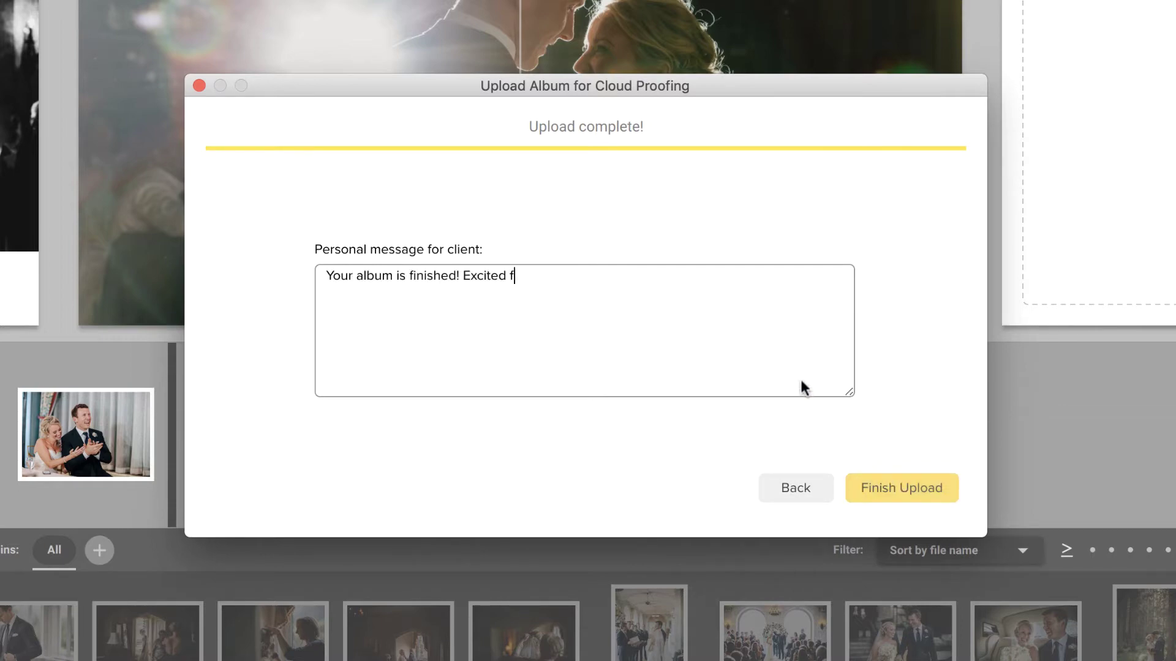
pyautogui.write('or your feedback!')
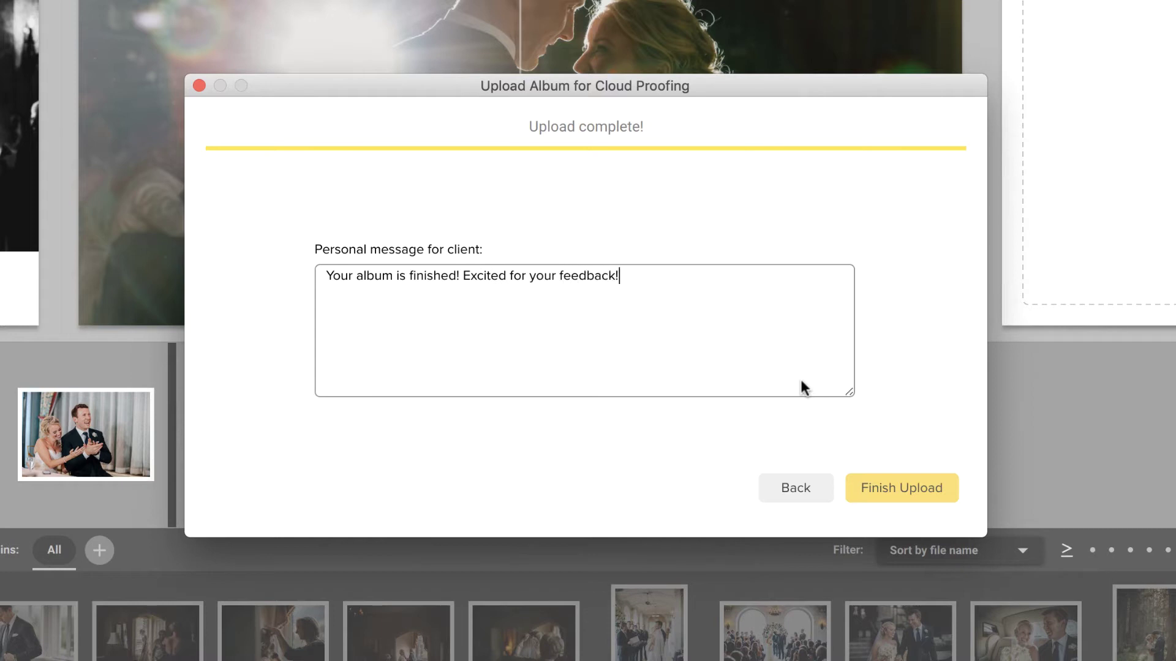
pyautogui.click(881, 473)
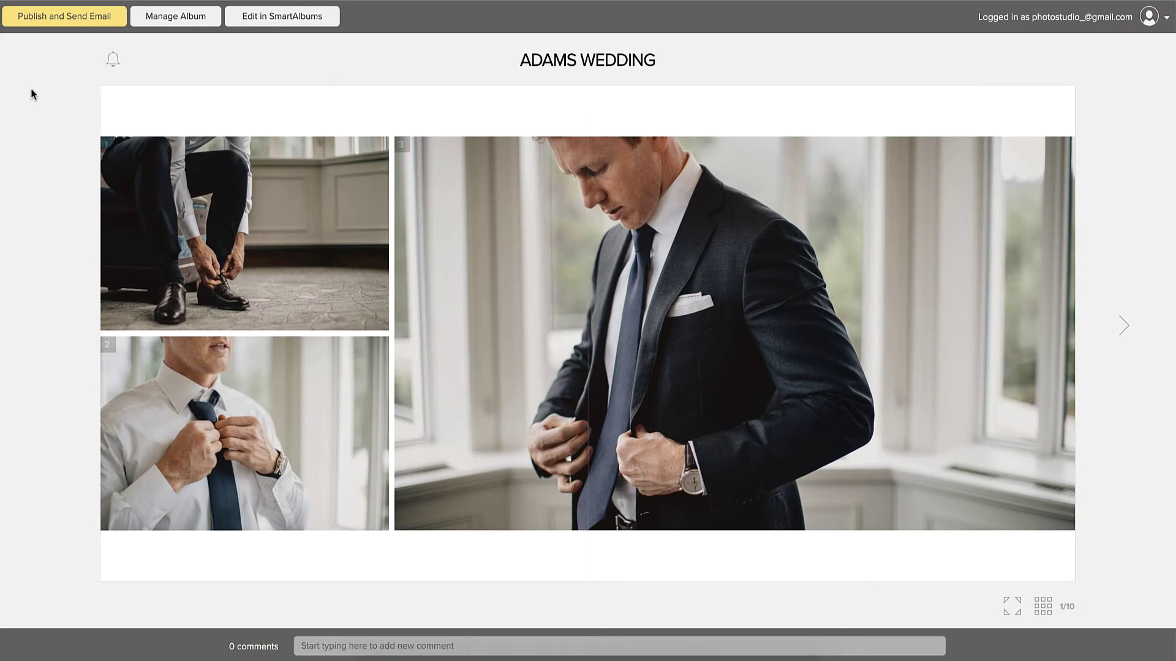
# - Publish the Adams Wedding album and send the invitation e-mail to its clients
pyautogui.click(59, 21)
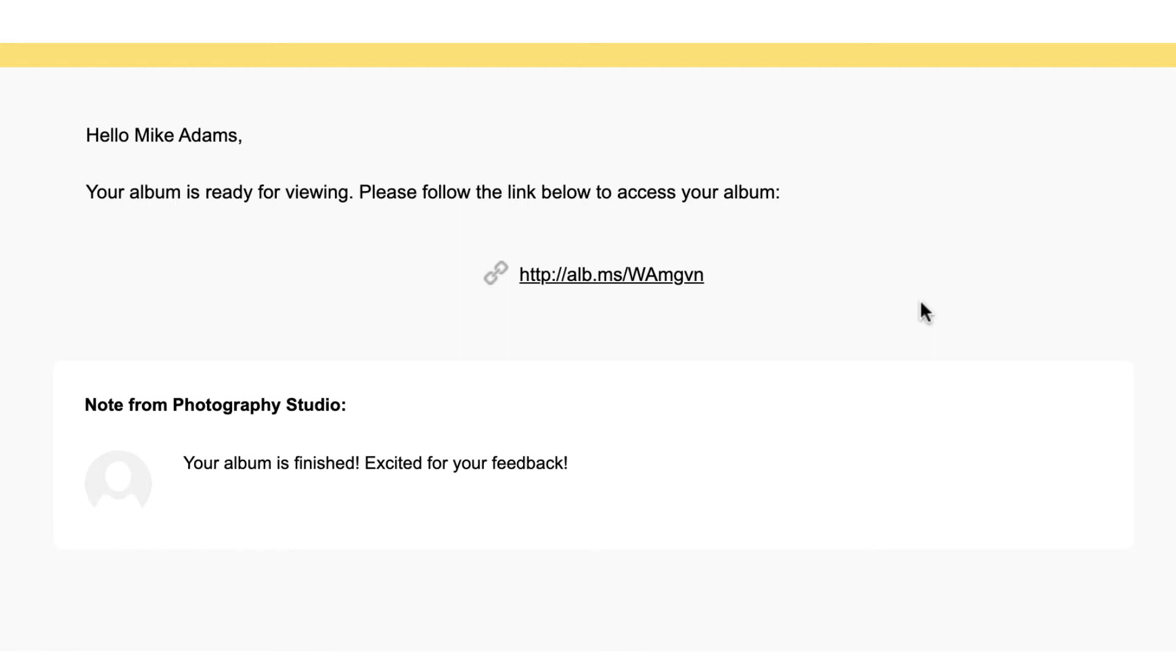
# - Open the album from the invitation link as the second client and advance to spread 5
pyautogui.click(680, 279)
pyautogui.click(594, 283)
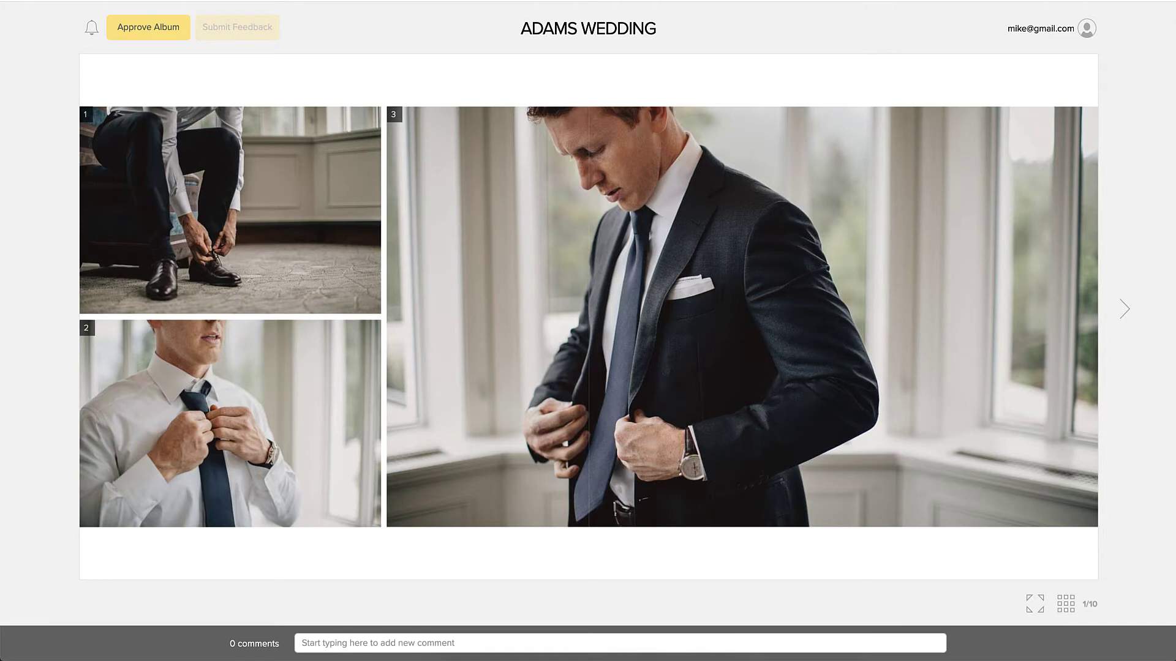
pyautogui.click(1126, 310)
pyautogui.click(1125, 310)
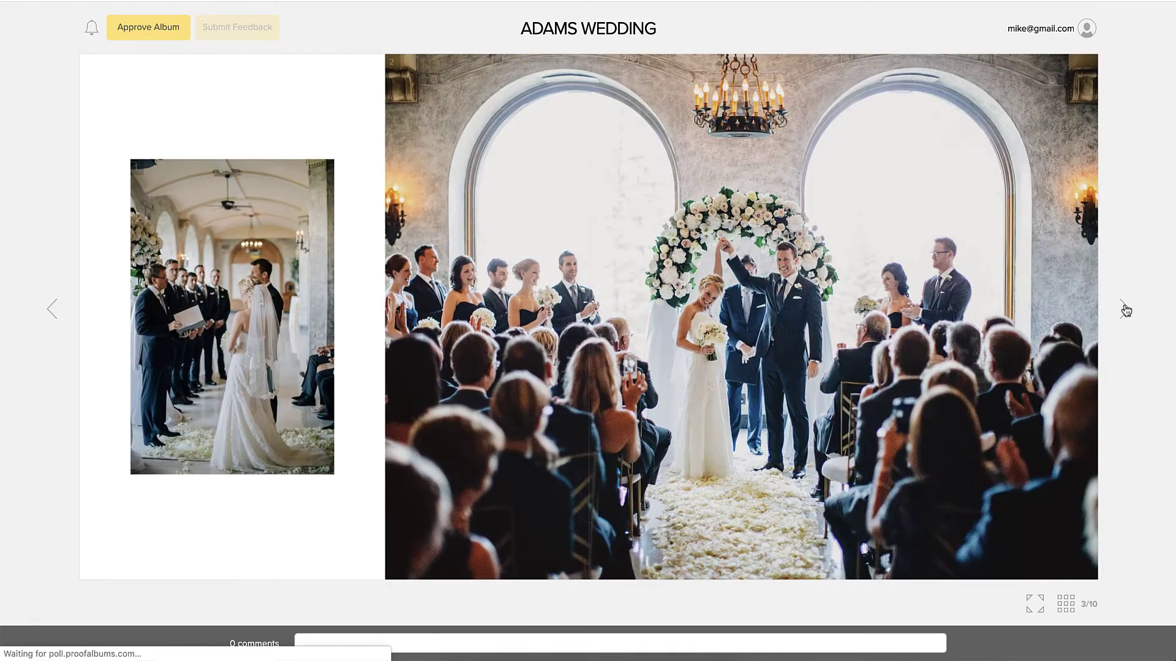
pyautogui.click(1126, 311)
pyautogui.click(1125, 310)
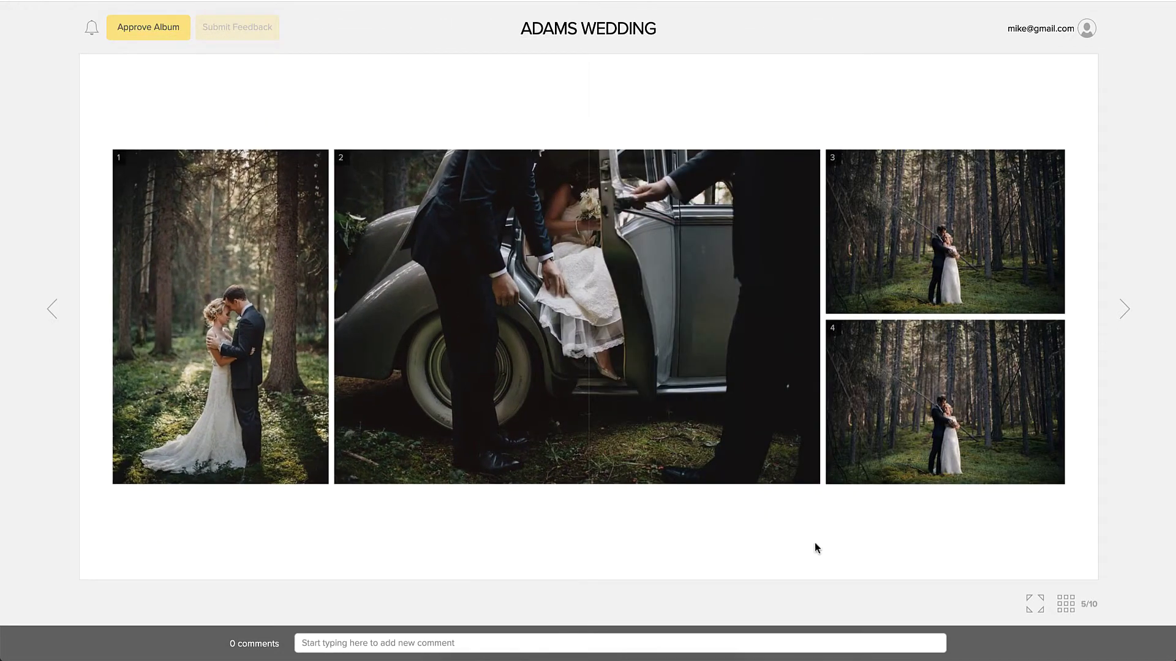
# - Post the comment 'Replace image 1 with image 2' about spread 5
pyautogui.click(651, 643)
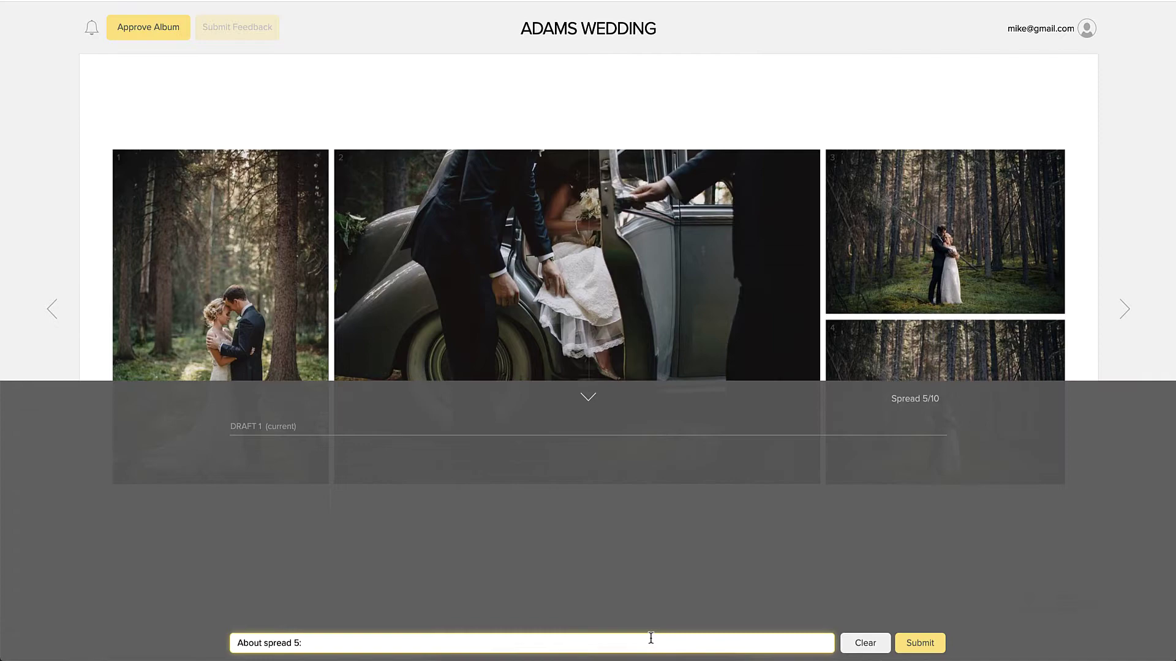
pyautogui.write('Replace image 1 with image 2')
pyautogui.press('Return')
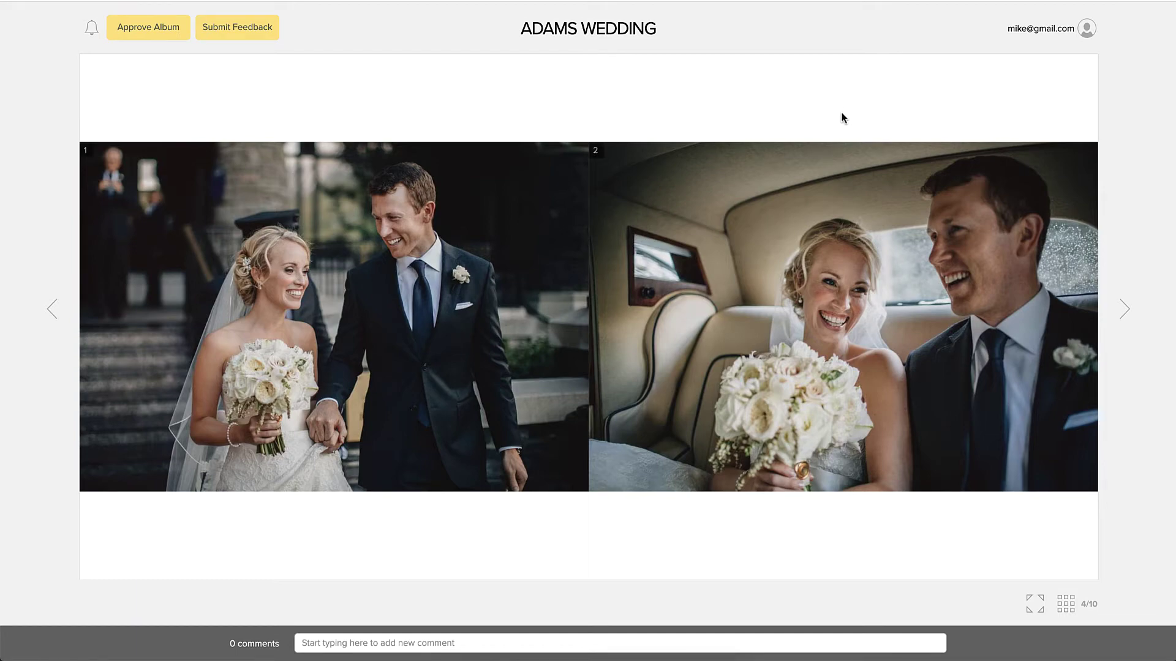
# - Comment 'Remove this image.' on enlarged photo 2 of spread 4, then show all spreads as thumbnails
pyautogui.click(820, 169)
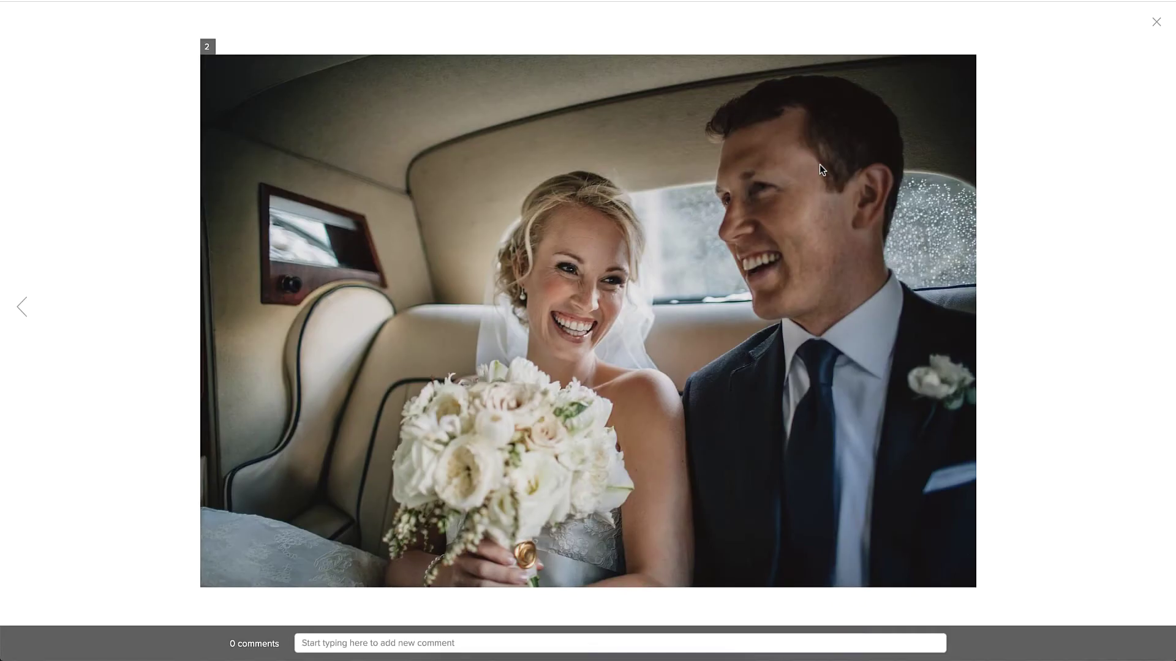
pyautogui.click(446, 637)
pyautogui.write('Remove this image.')
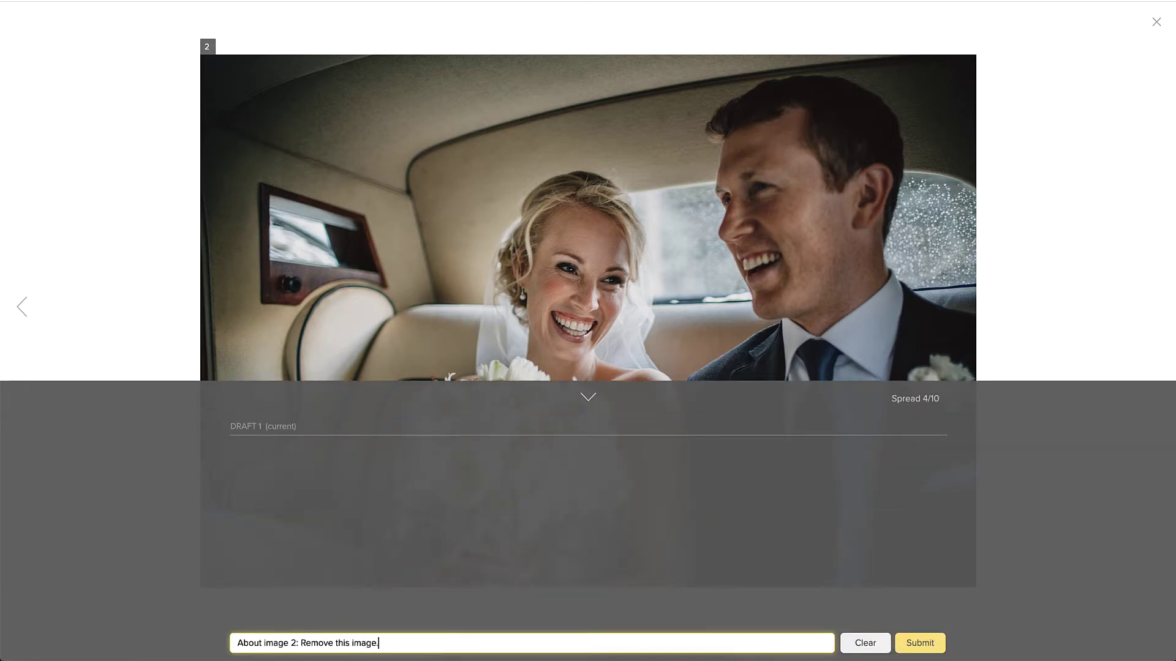
pyautogui.press('Return')
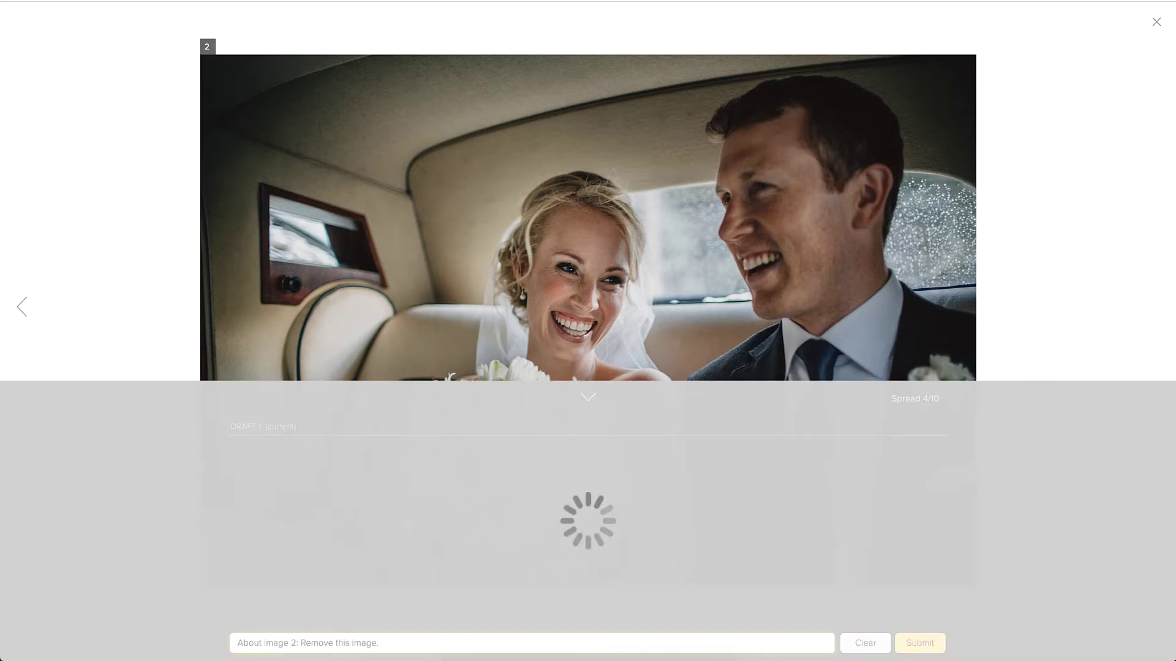
pyautogui.click(1111, 509)
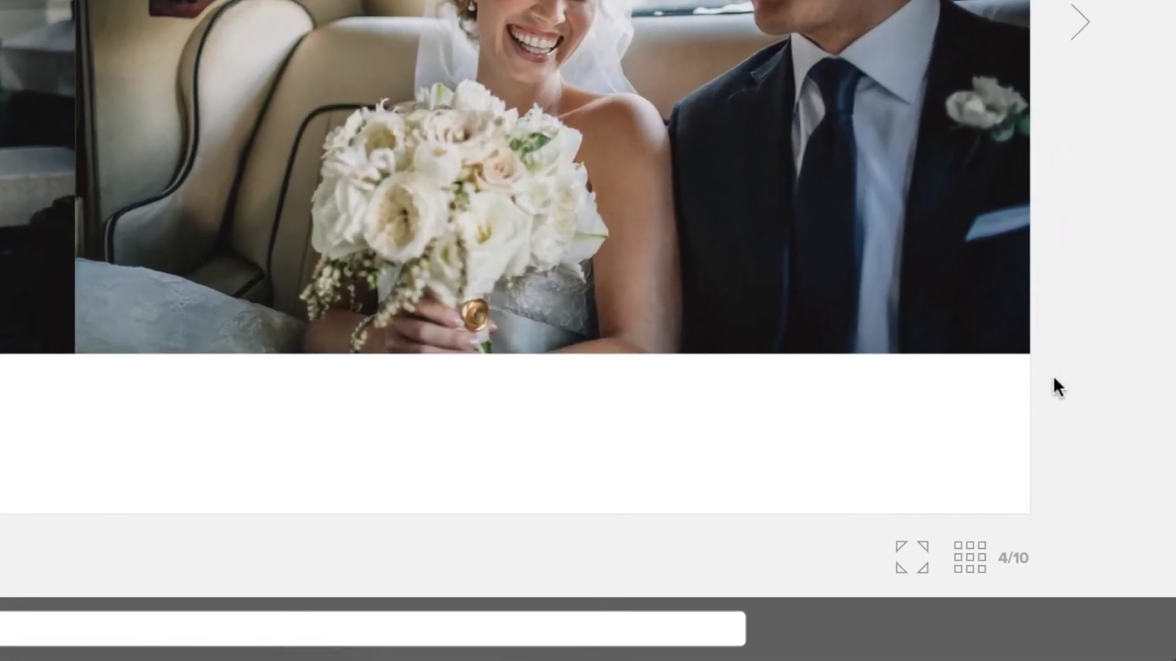
pyautogui.click(978, 549)
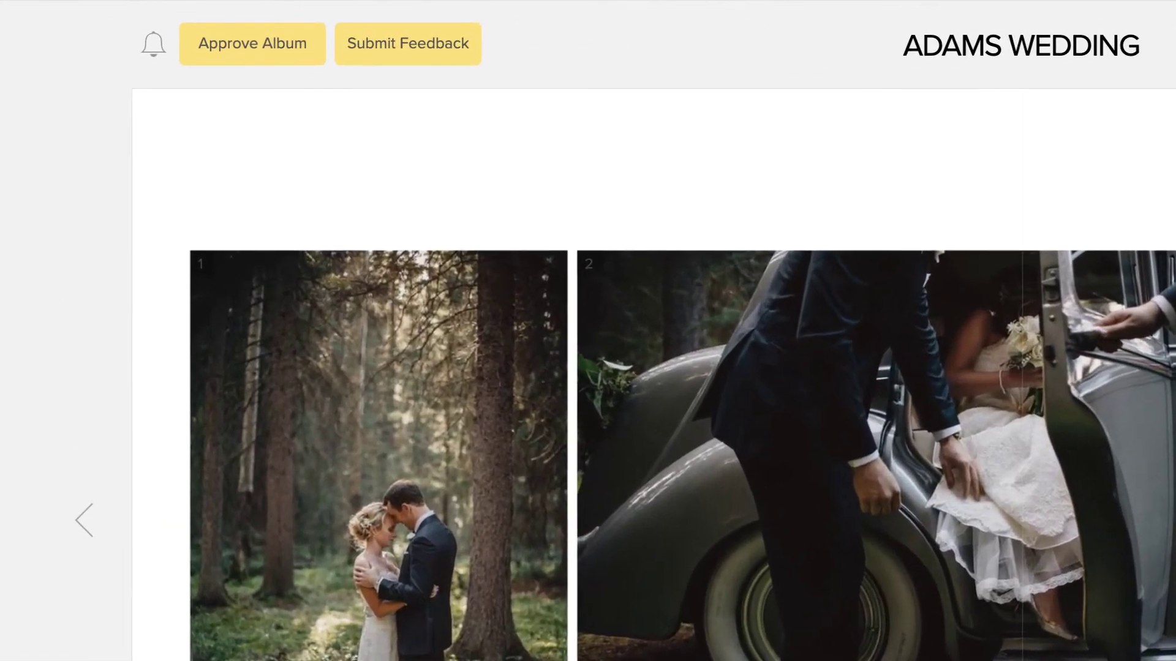
# - Submit the client's feedback on this draft and confirm sending it to the photographer
pyautogui.click(465, 66)
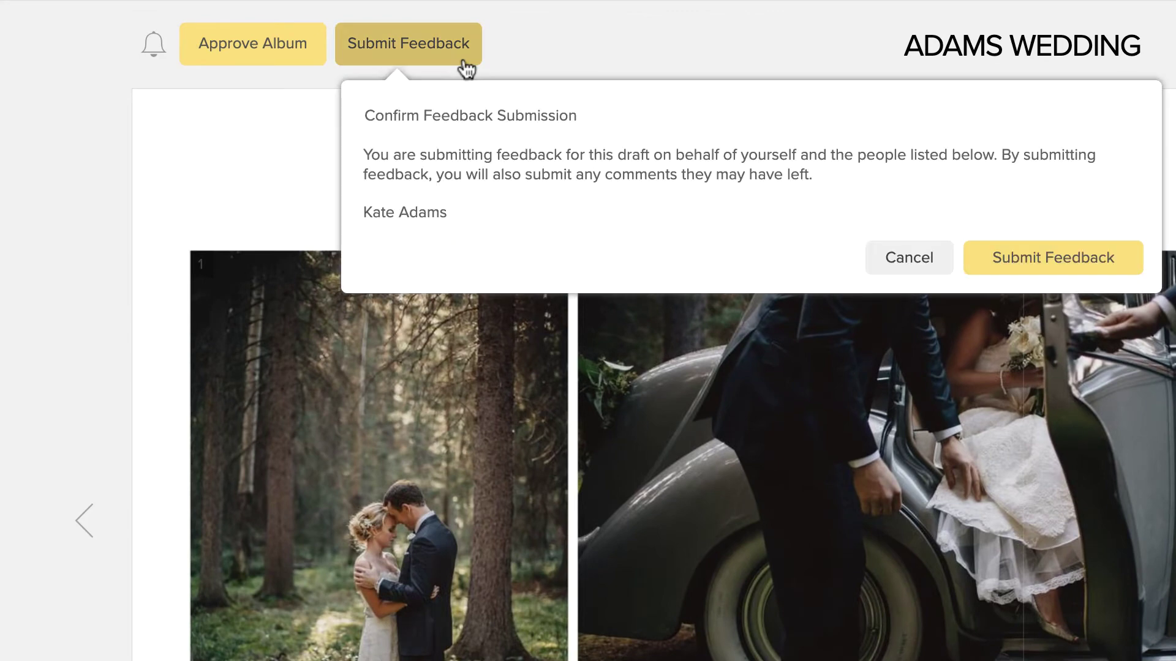
pyautogui.click(1071, 255)
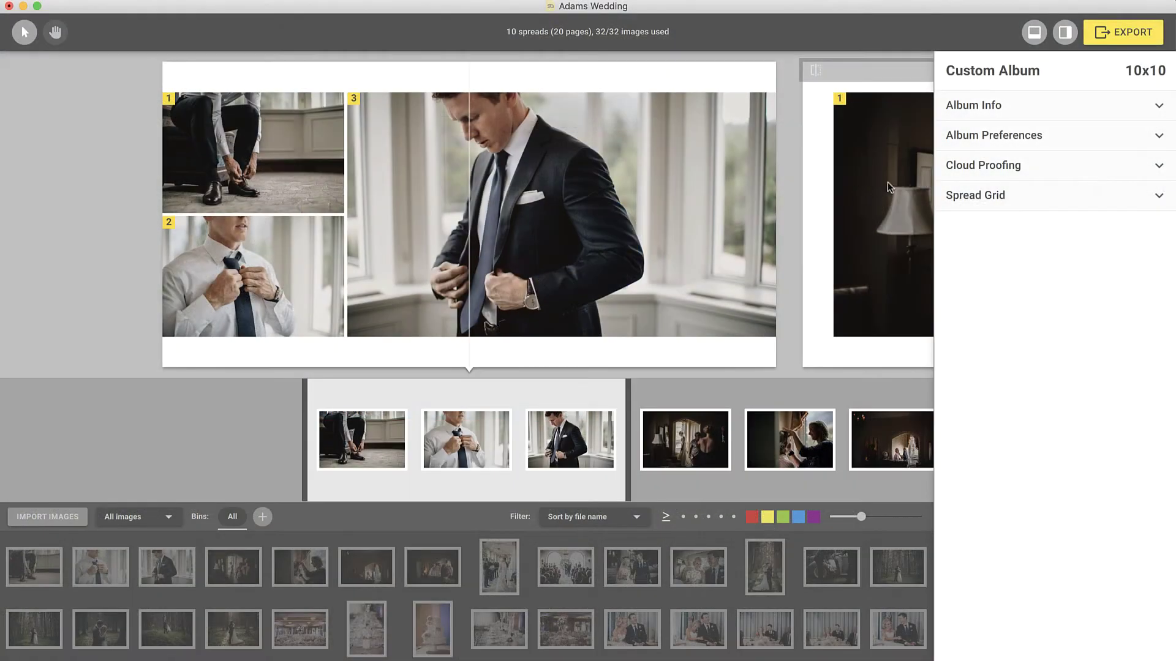
# - Expand the Cloud Proofing status panel and start revising the unresolved client comments
pyautogui.click(951, 166)
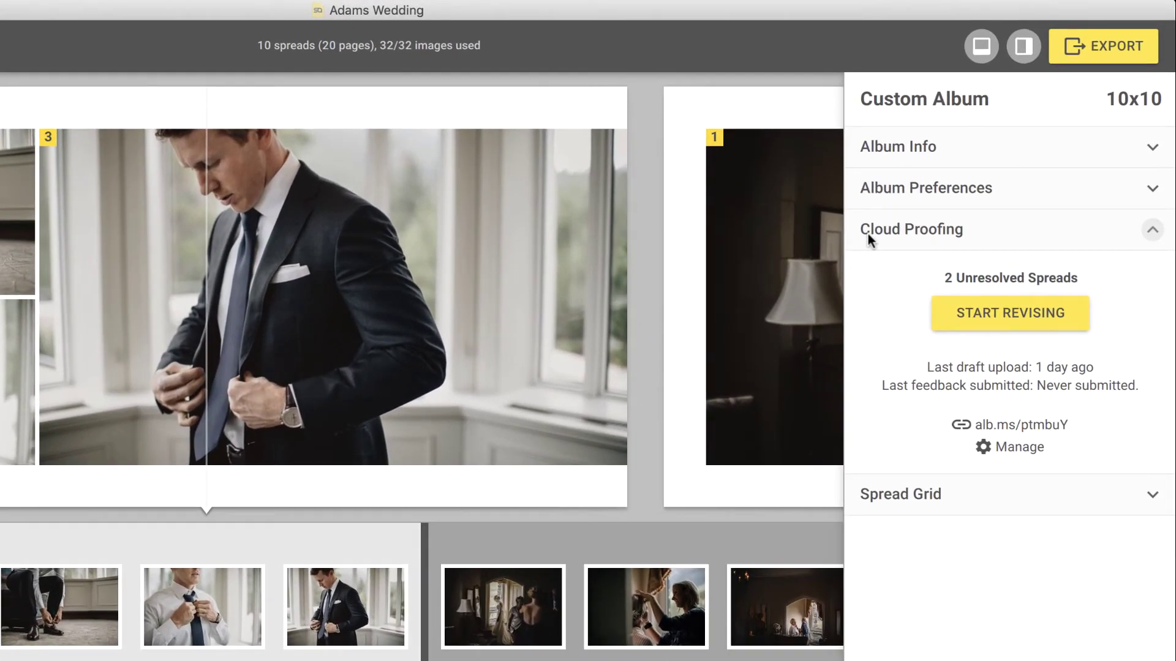
pyautogui.click(962, 312)
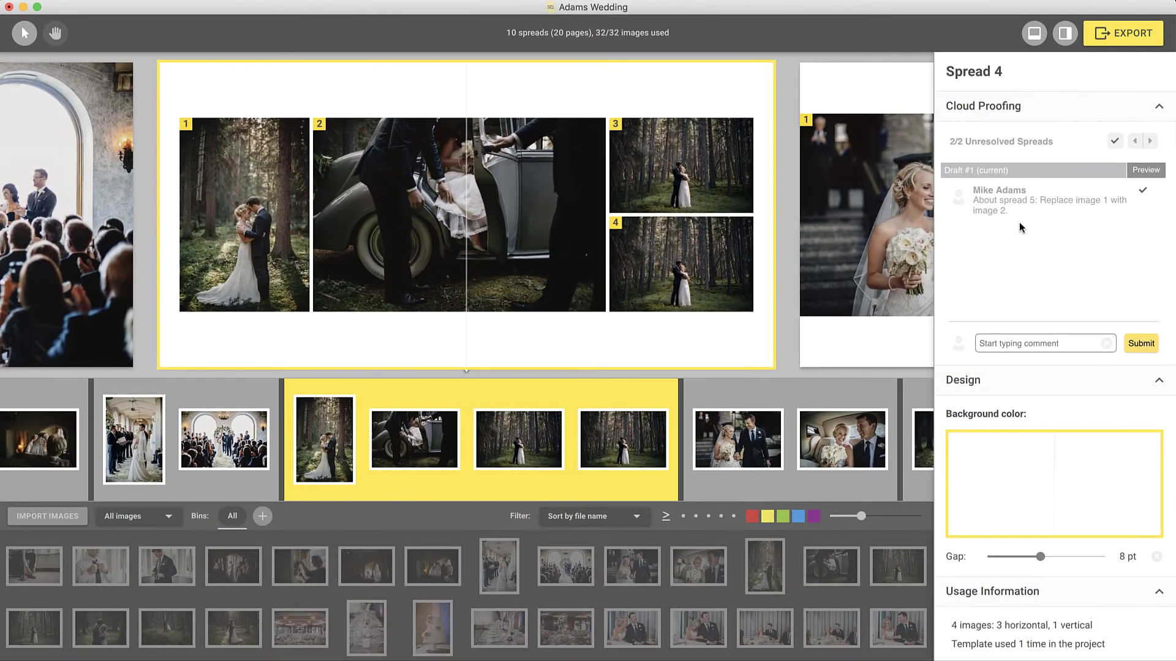
# - Swap the forest couple photo with the car photo on spread 4 and resolve the client's comment
pyautogui.click(286, 249)
pyautogui.moveTo(286, 250); pyautogui.dragTo(354, 254)
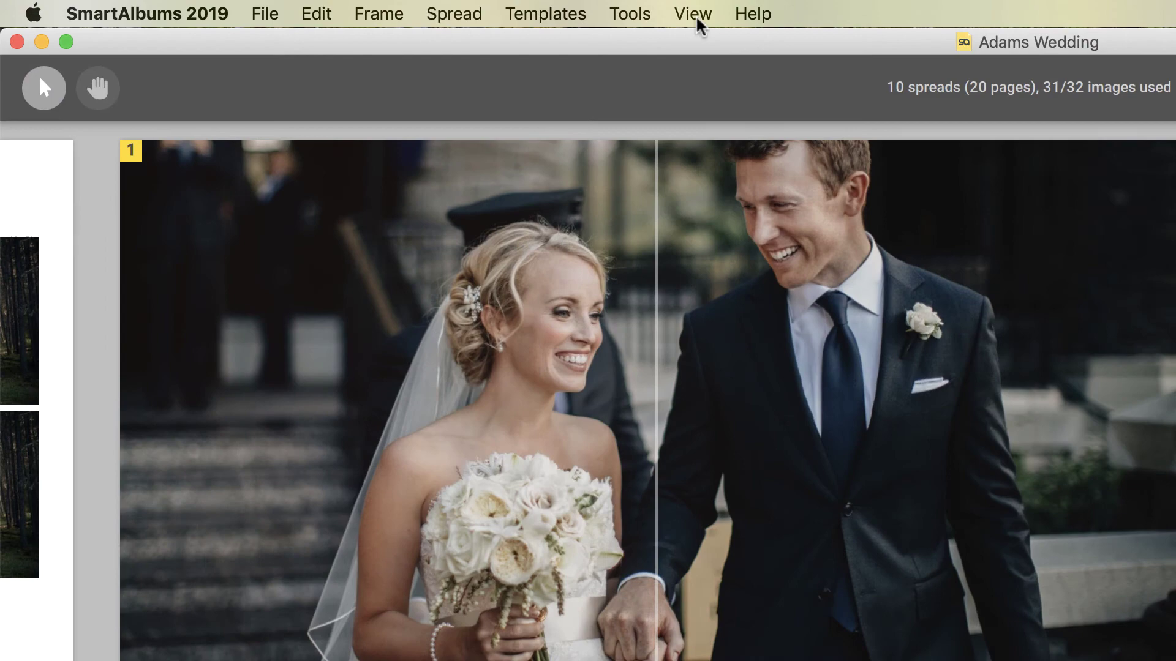
pyautogui.click(696, 14)
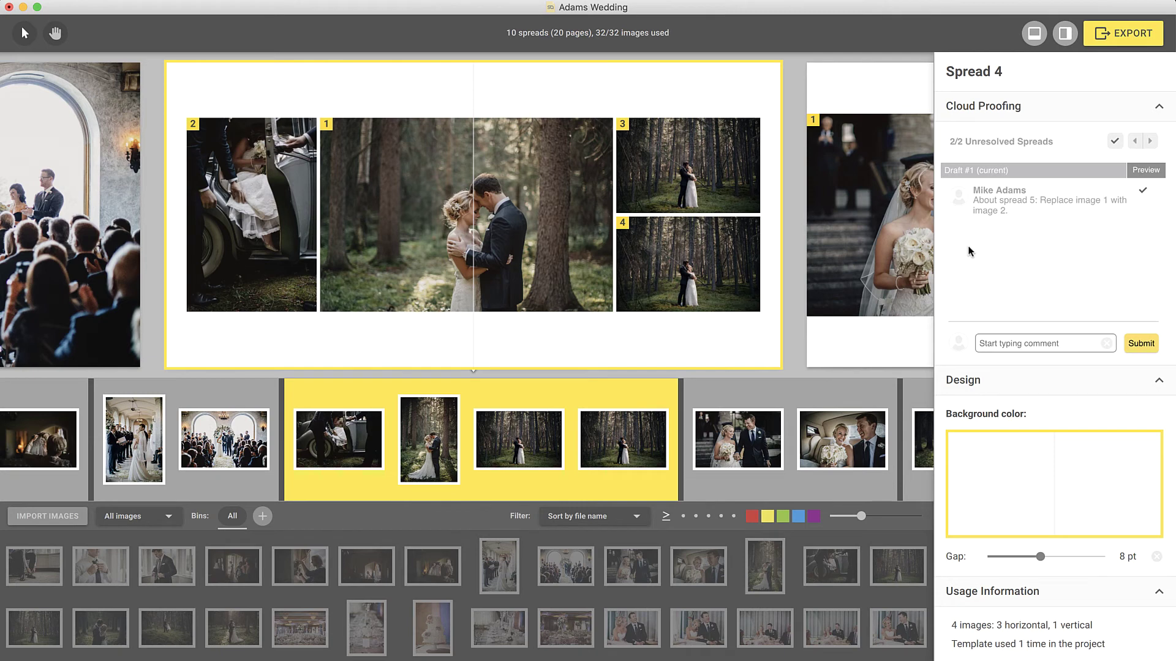
pyautogui.click(1143, 193)
# - Go to spread 5 and delete the photo of the couple in the car
pyautogui.click(1149, 142)
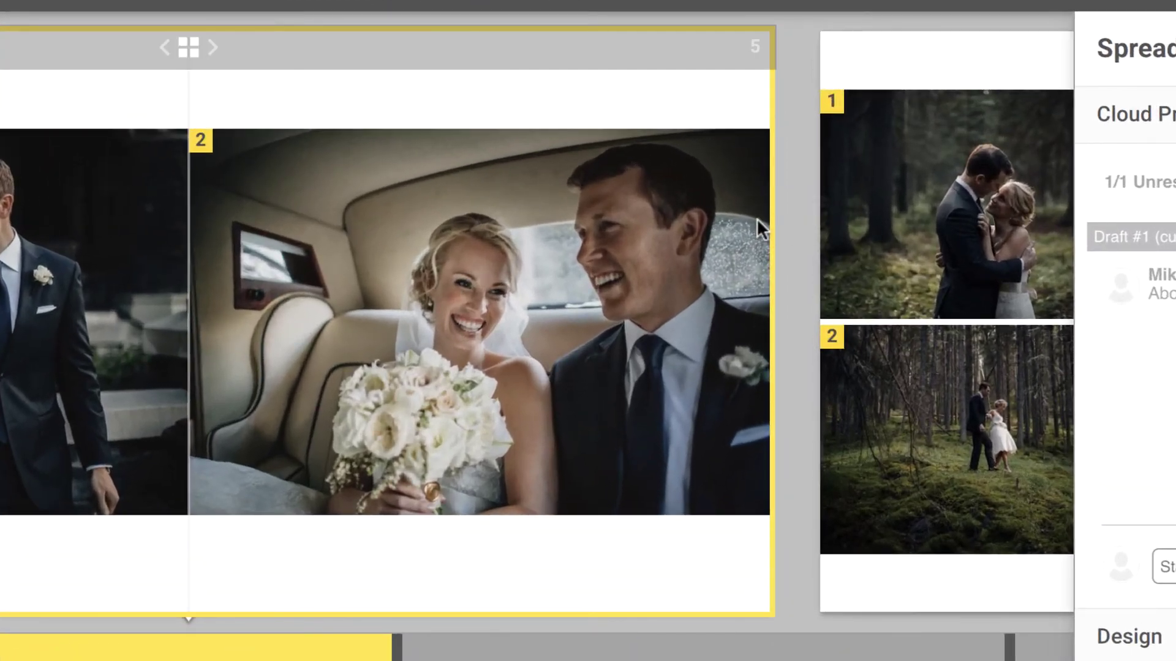
pyautogui.click(737, 152)
pyautogui.rightClick(698, 204)
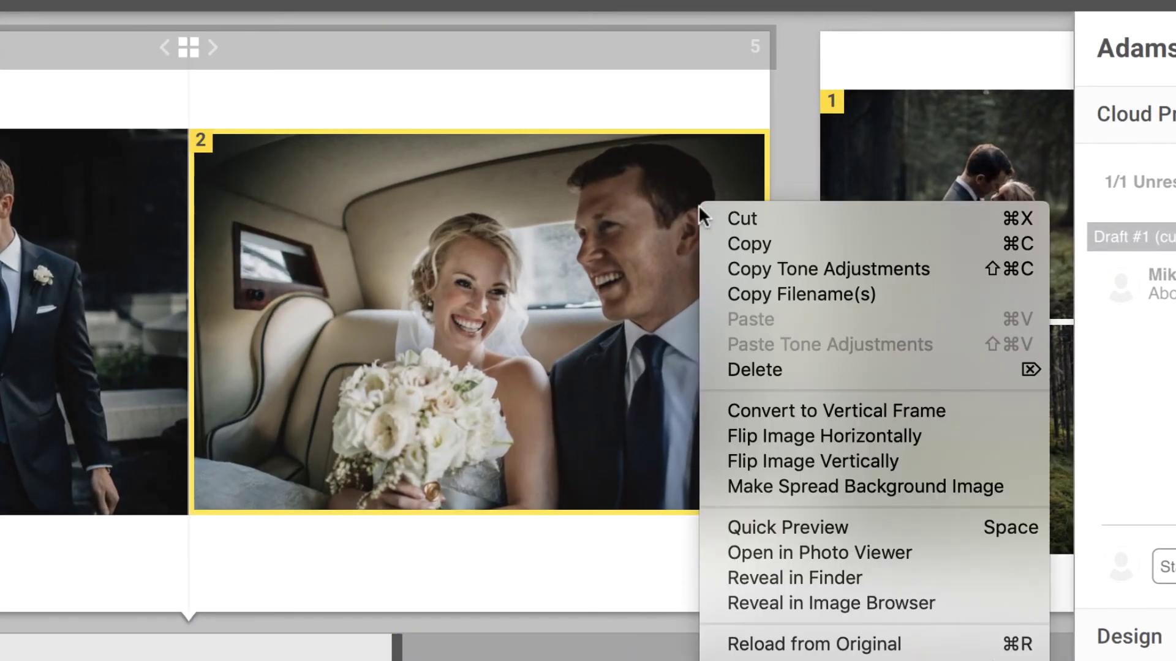
pyautogui.click(751, 369)
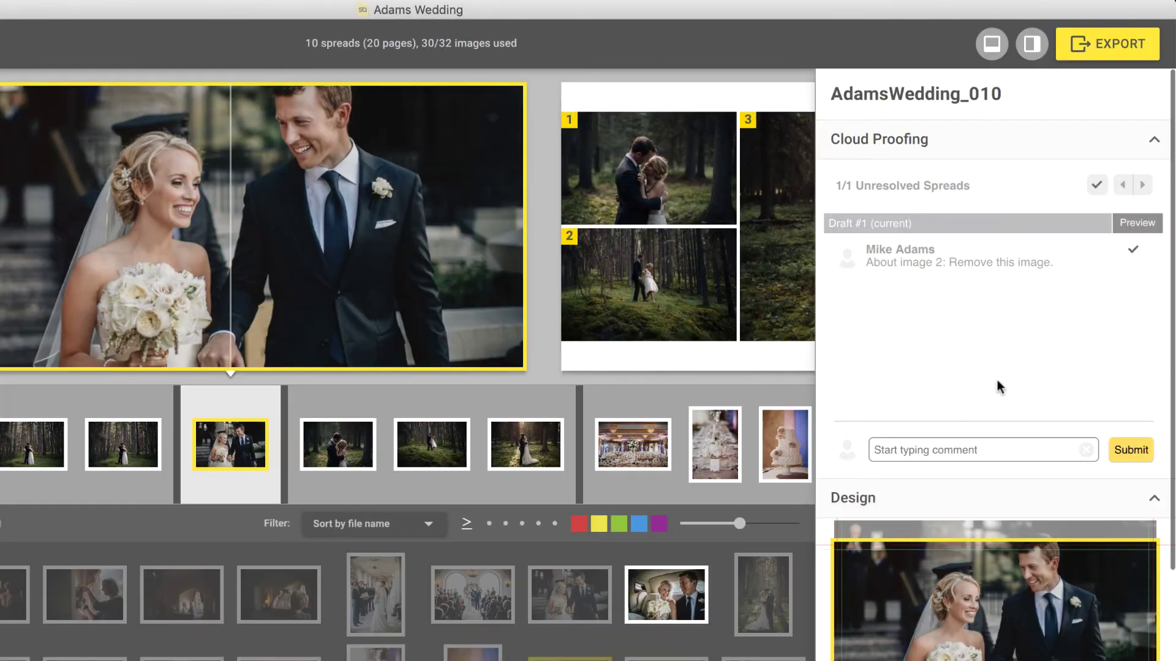
# - Reply 'No problem!' to the client's comment on spread 5
pyautogui.click(1010, 449)
pyautogui.write('No problem!')
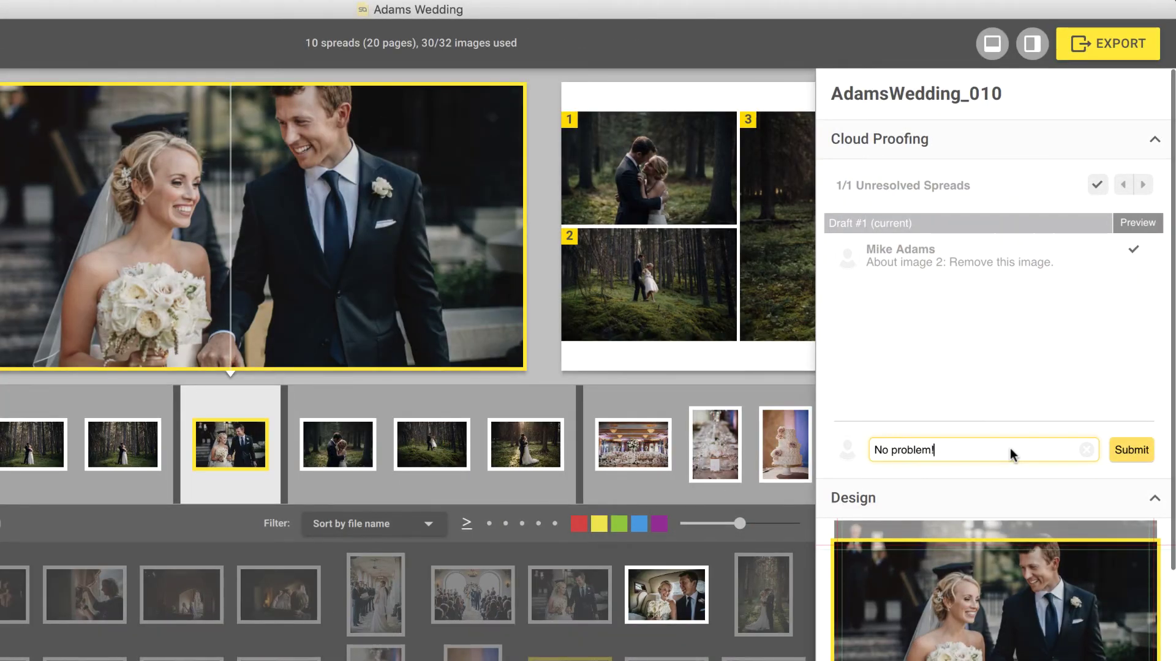
pyautogui.click(1127, 450)
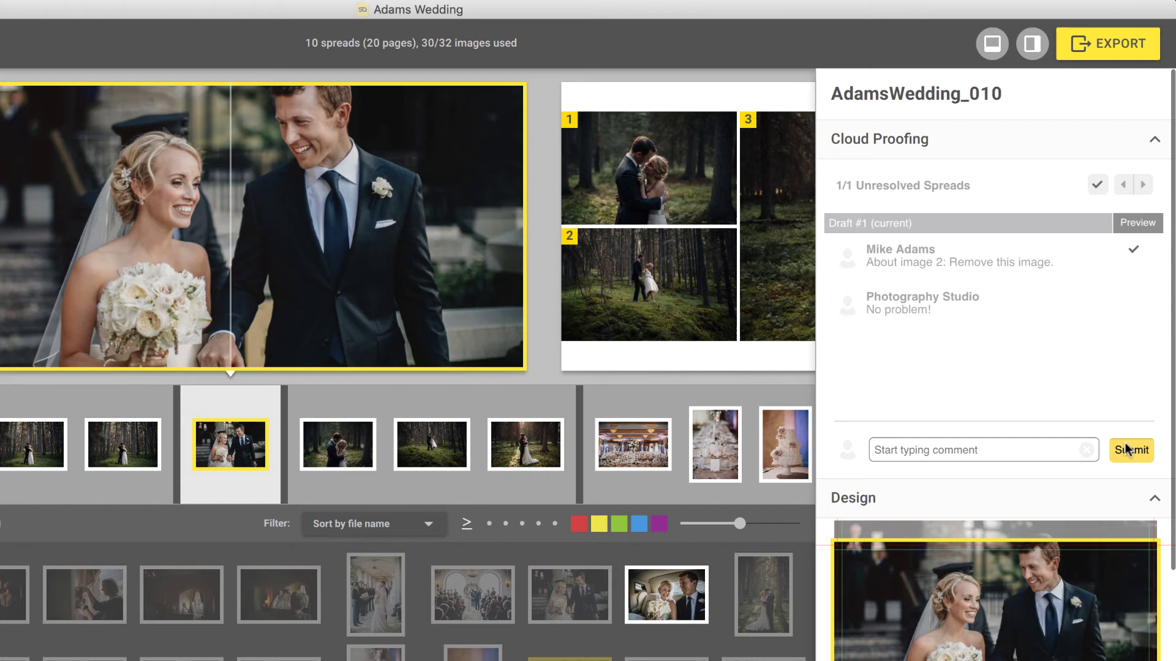
# - Resolve the last comment and export the revised album for Cloud Proofing
pyautogui.click(1132, 251)
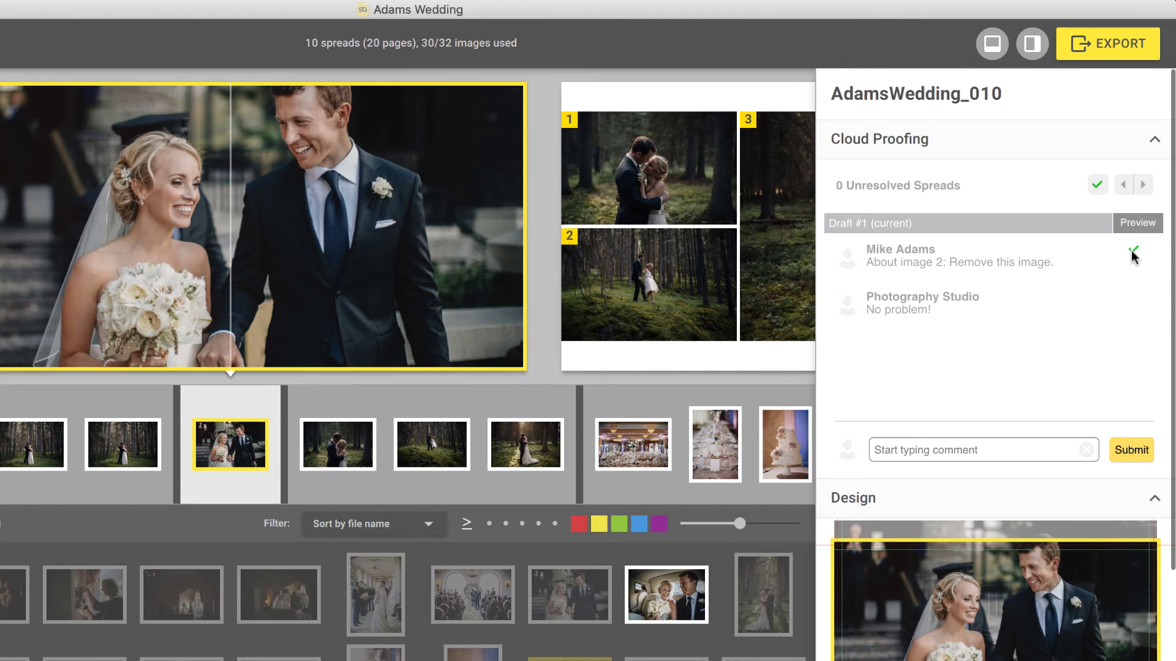
pyautogui.click(1113, 43)
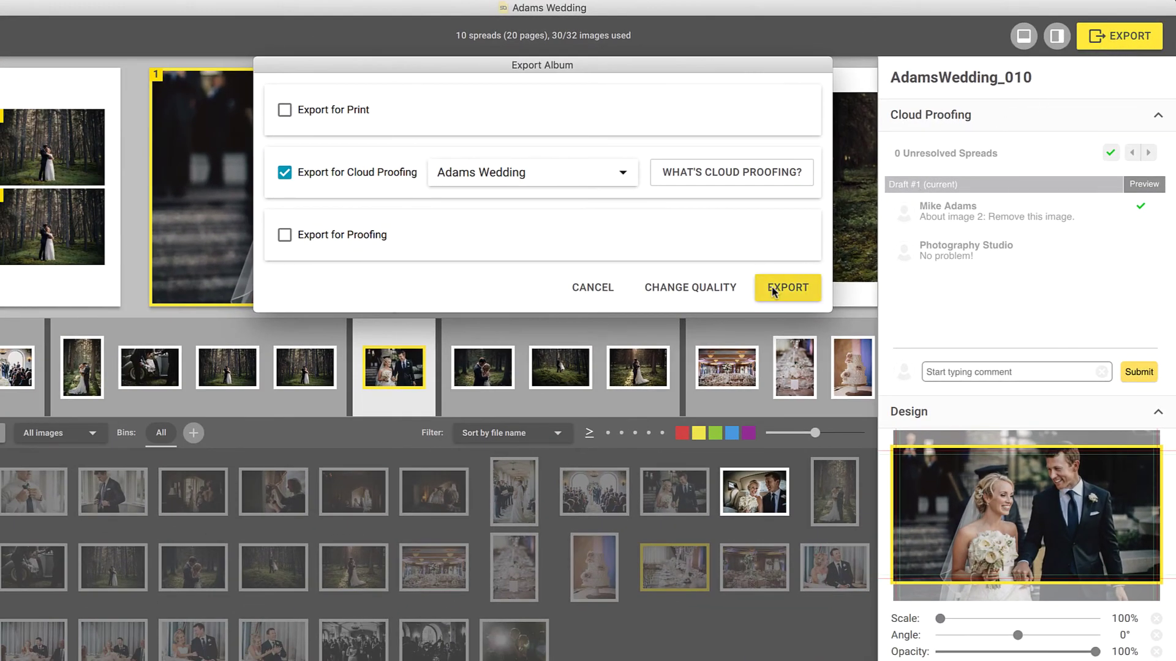
pyautogui.click(772, 292)
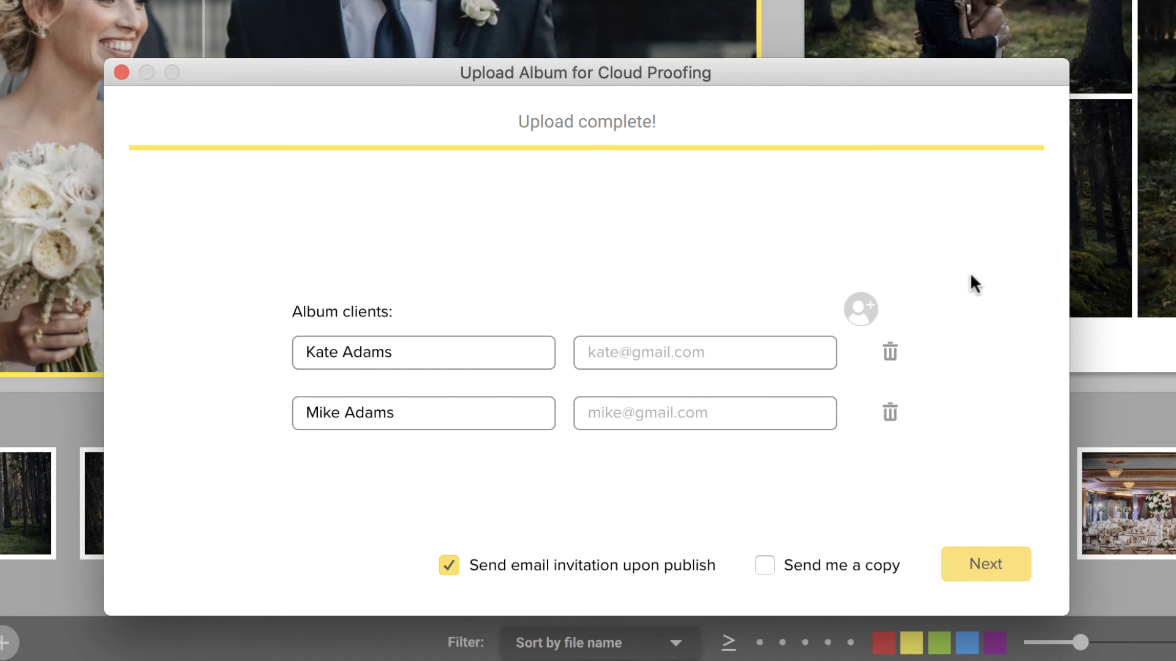
# - Publish the new draft to the clients, then review modified spread 5's comments and its Draft 1 version
pyautogui.click(998, 557)
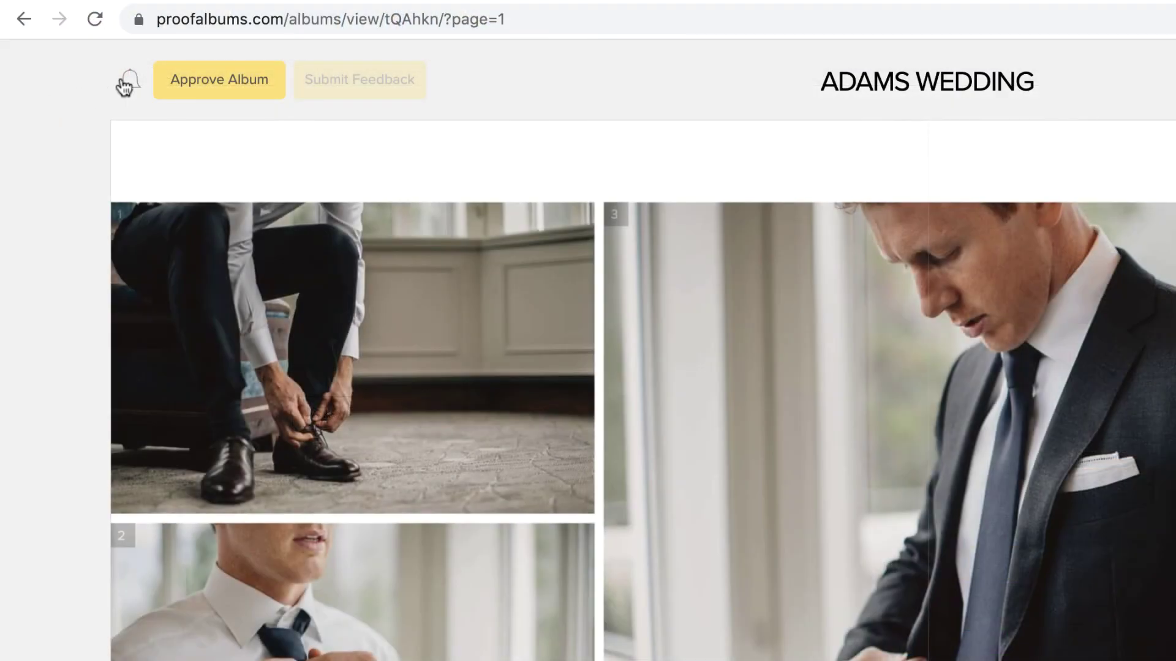
pyautogui.click(126, 84)
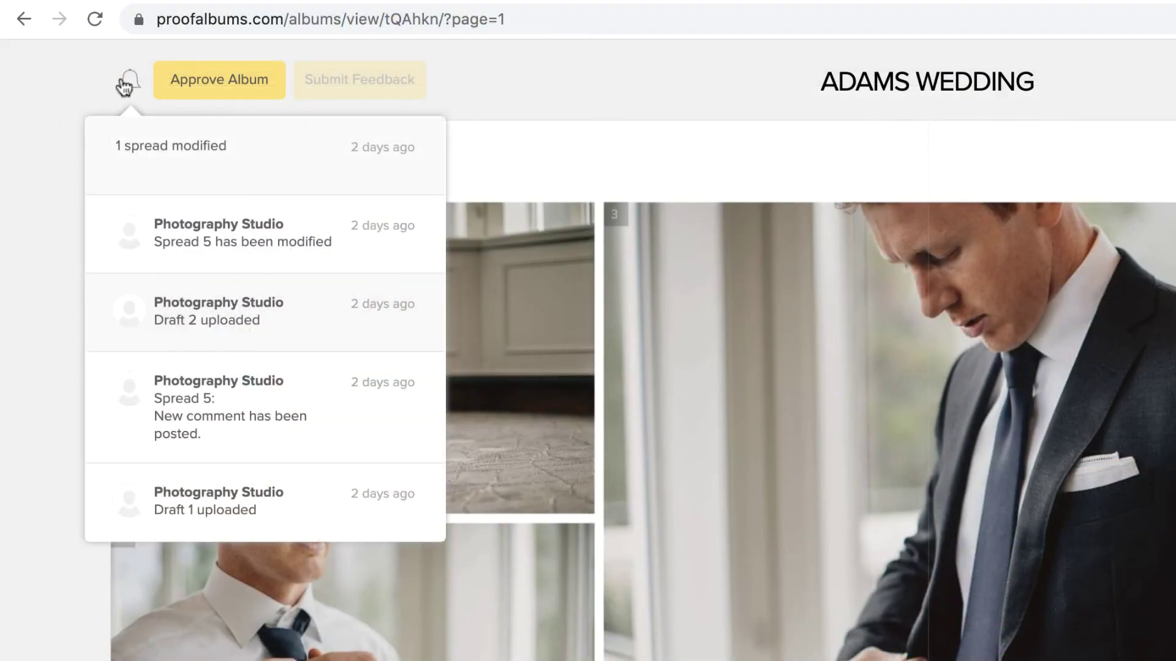
pyautogui.click(189, 221)
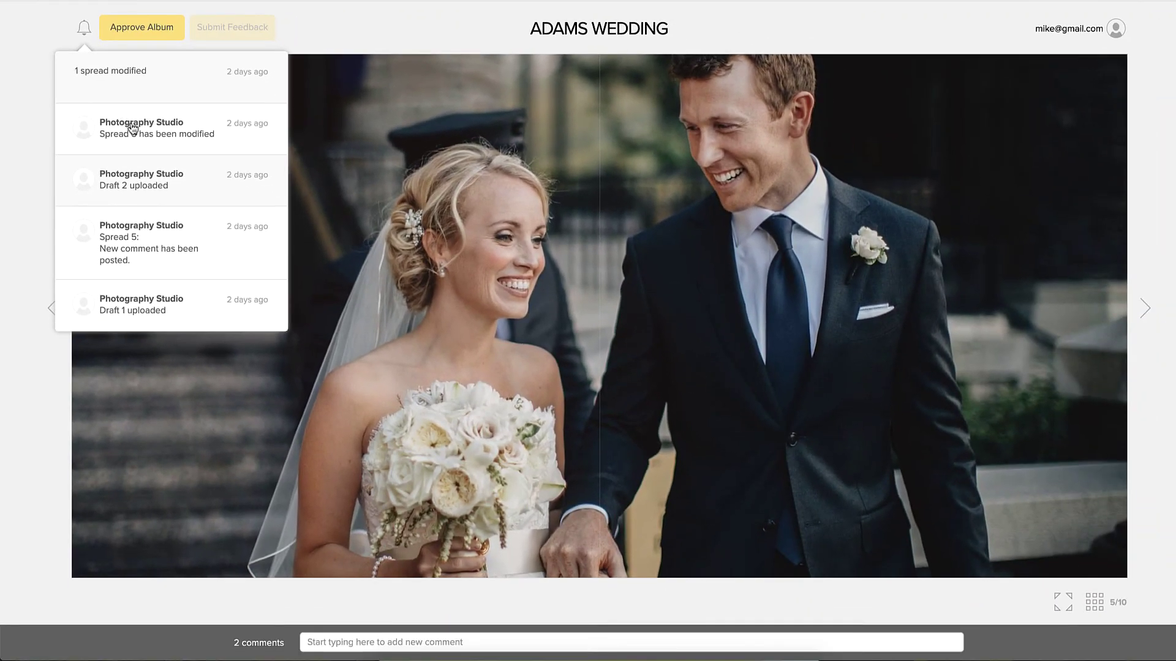
pyautogui.click(501, 645)
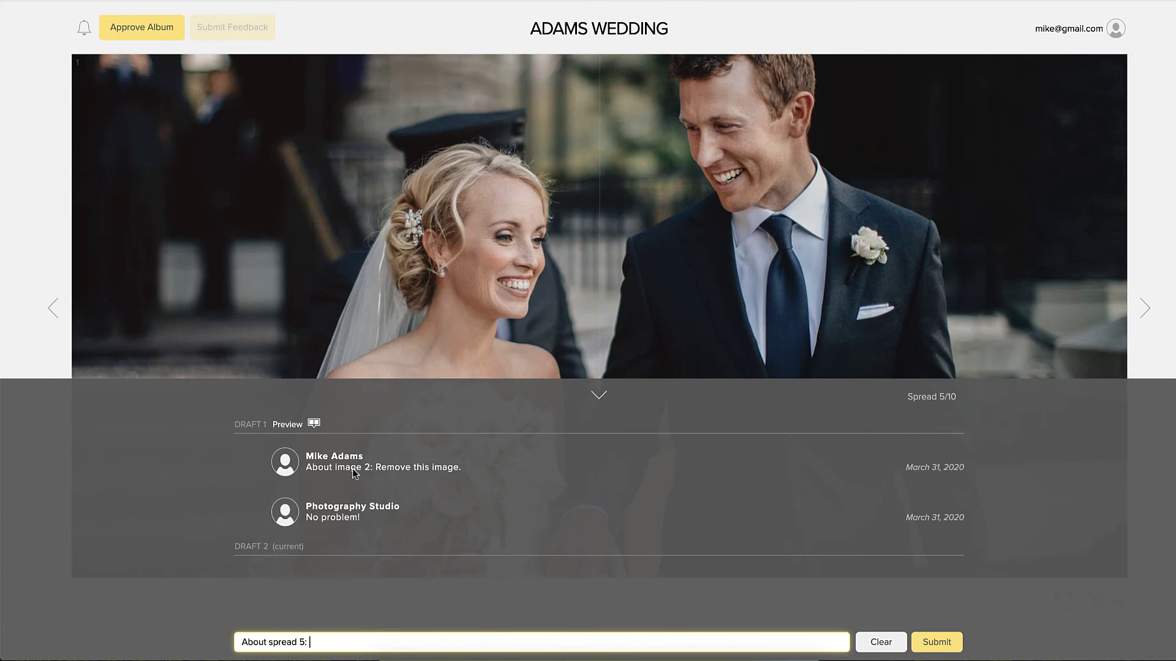
pyautogui.click(314, 426)
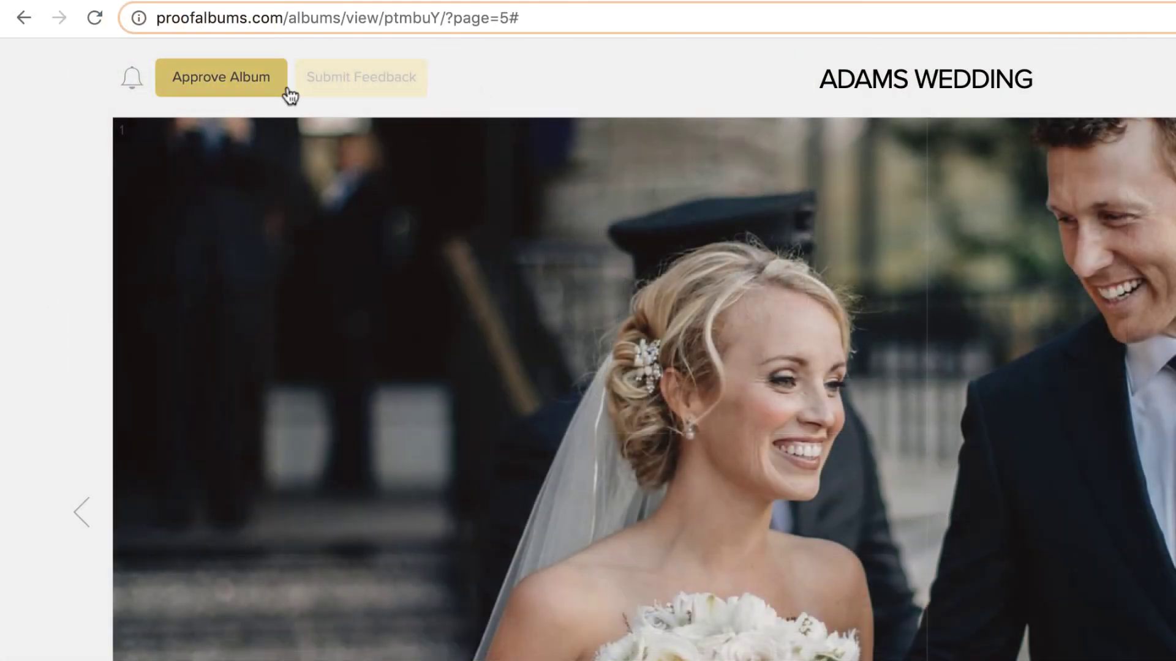
# - Approve the album with the message 'Looks great! Thank you!'
pyautogui.click(286, 89)
pyautogui.click(323, 241)
pyautogui.write('Loo')
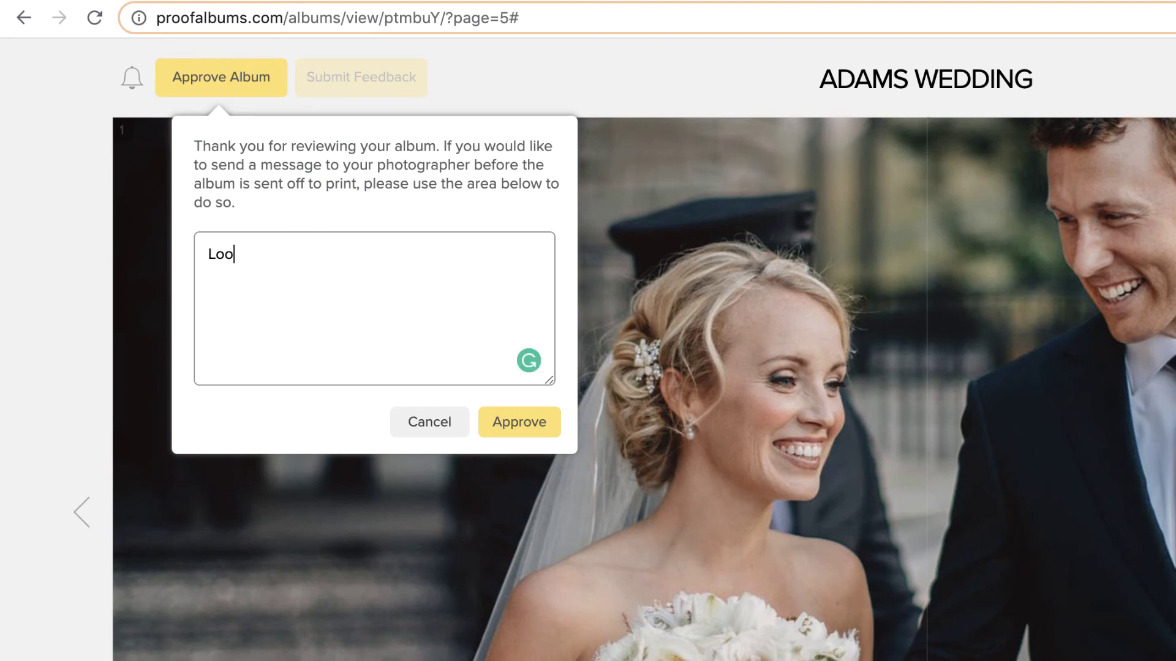
pyautogui.write('ks great! Thank you!')
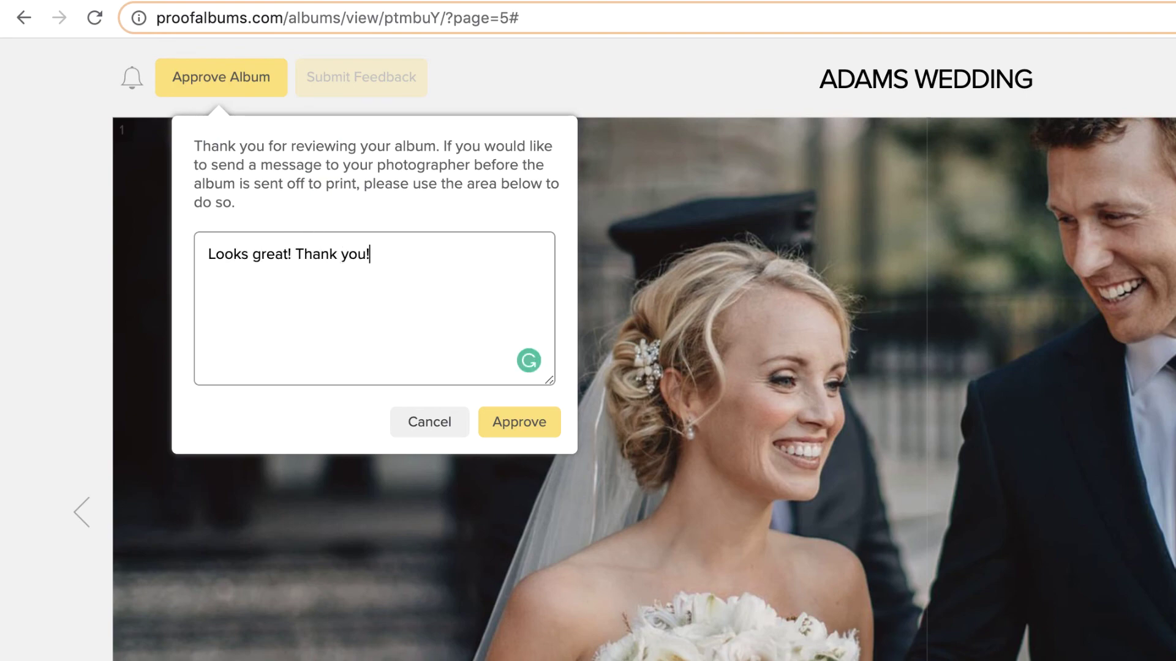
pyautogui.click(520, 415)
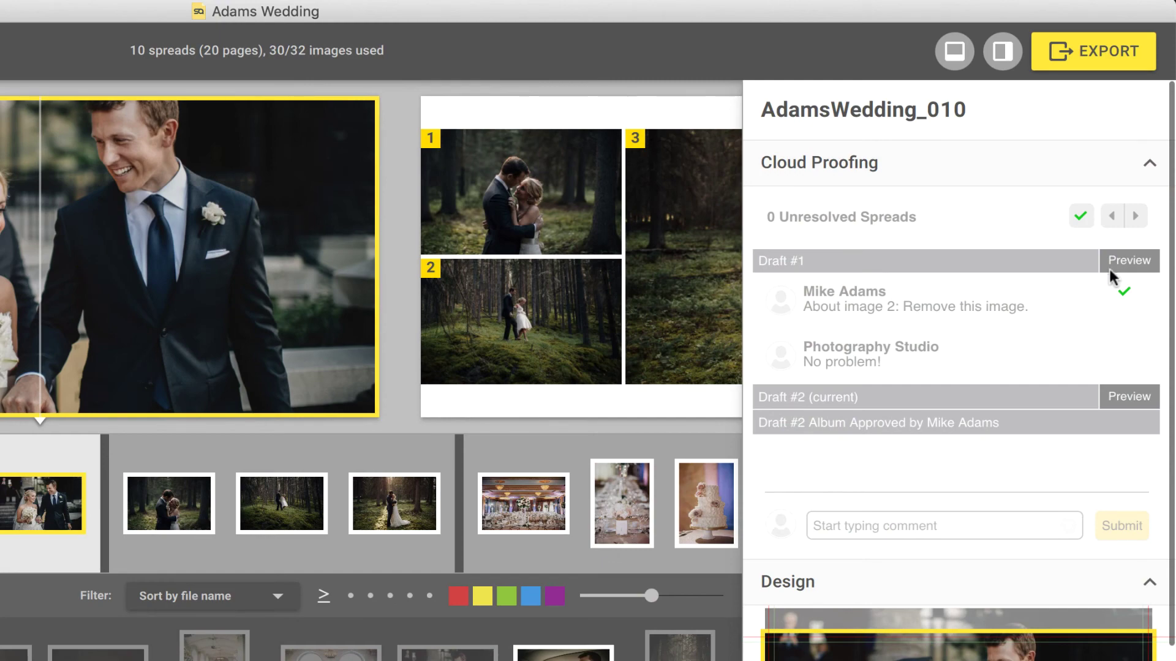
pyautogui.moveTo(1116, 262)
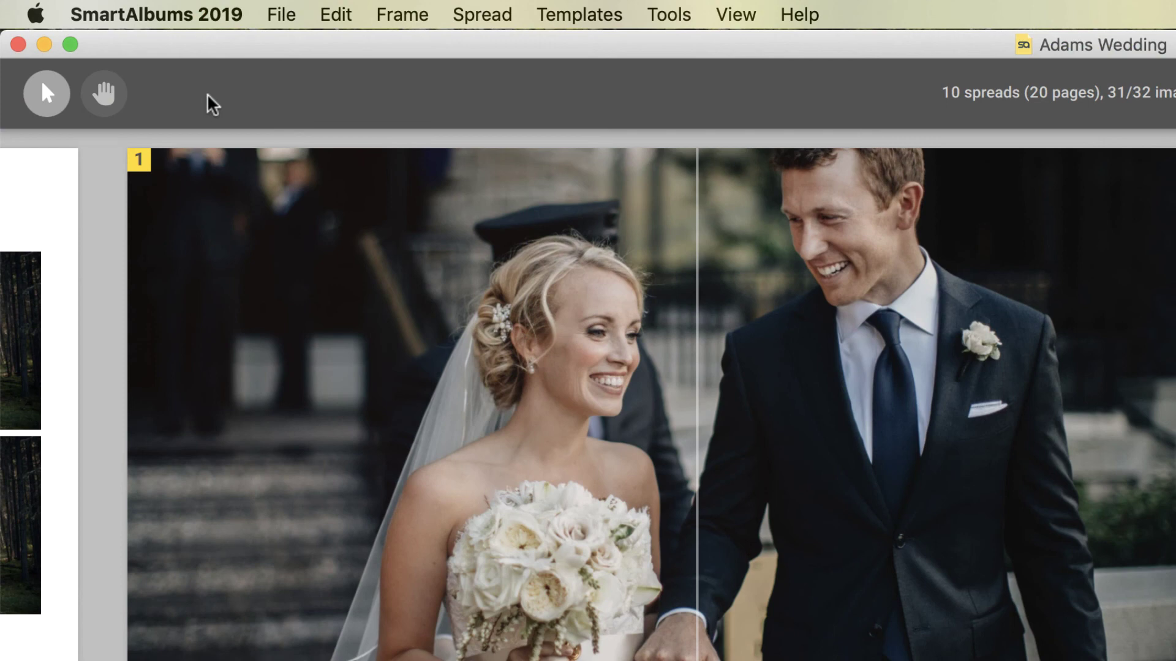
pyautogui.click(279, 19)
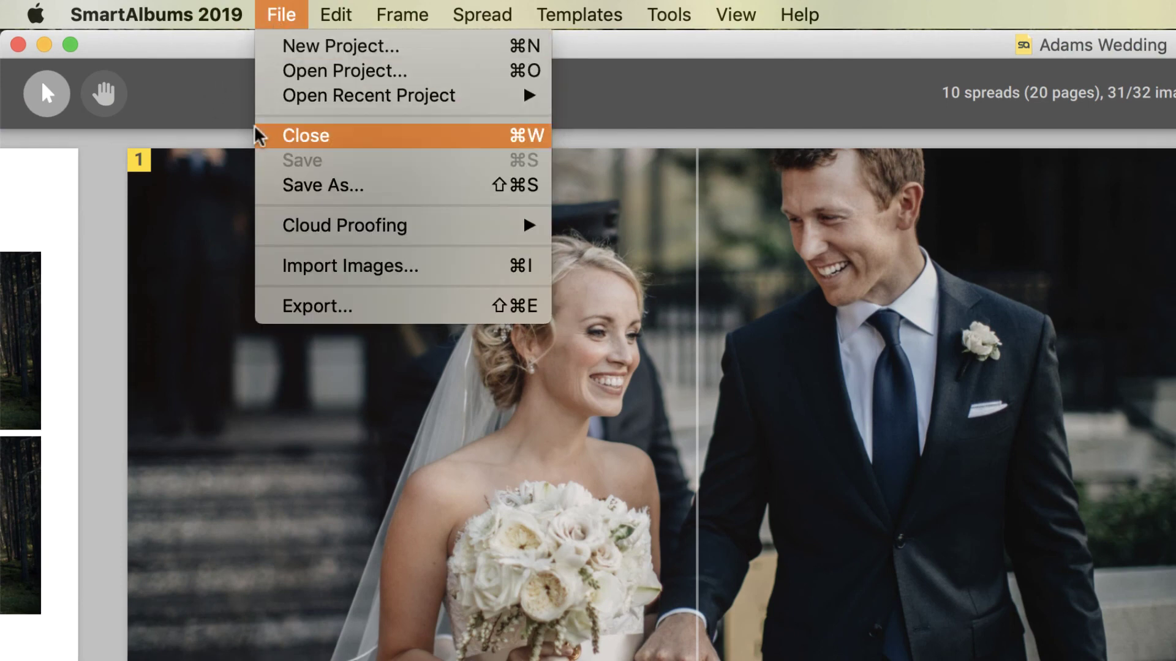
pyautogui.moveTo(264, 222)
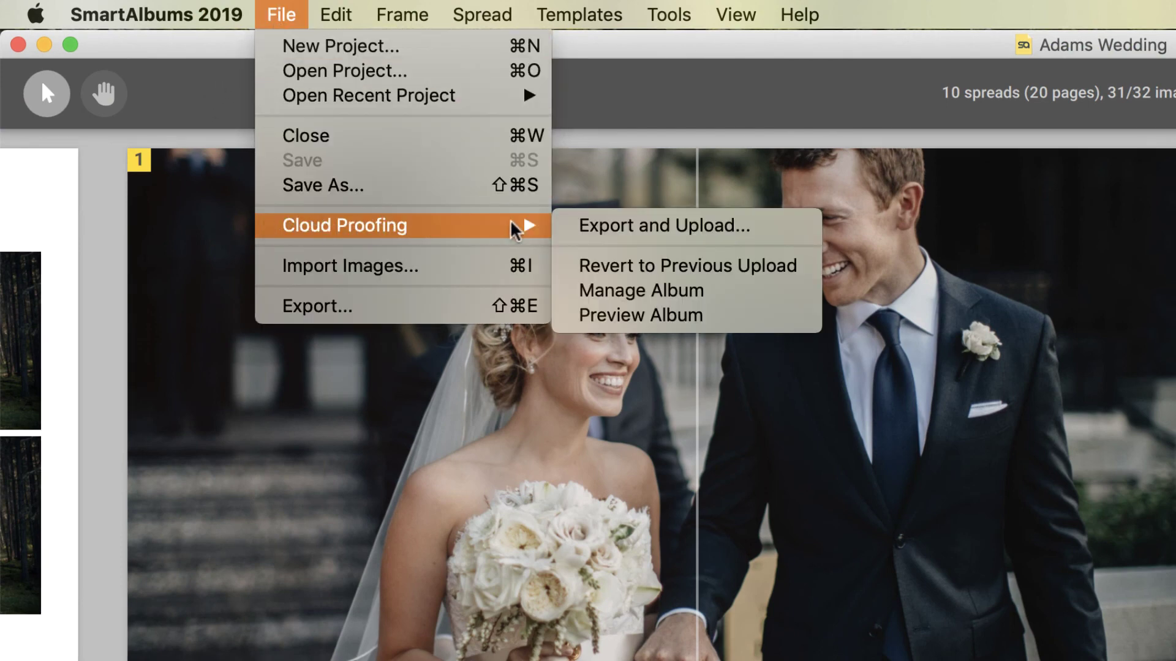